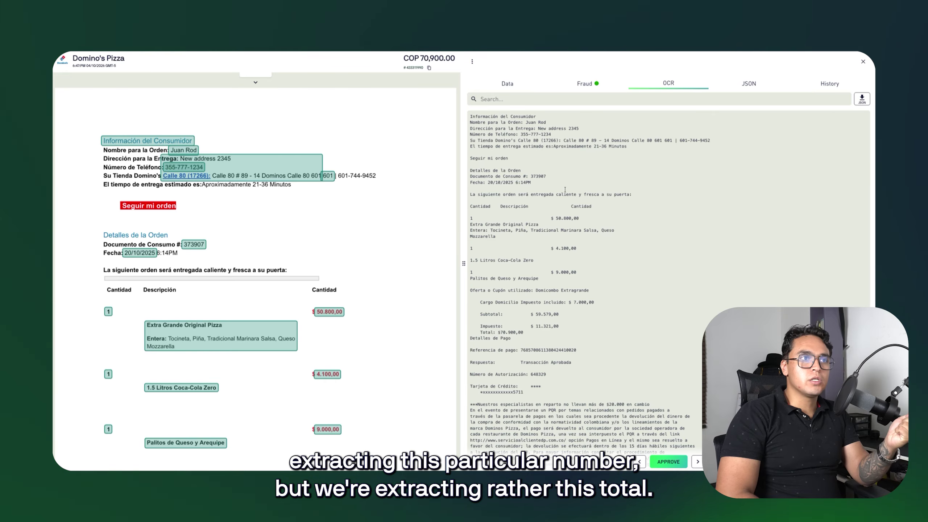
# Compare the Domino's Pizza receipt's extracted invoice number among the data fields with the order details in its OCR text
pyautogui.doubleClick(538, 176)
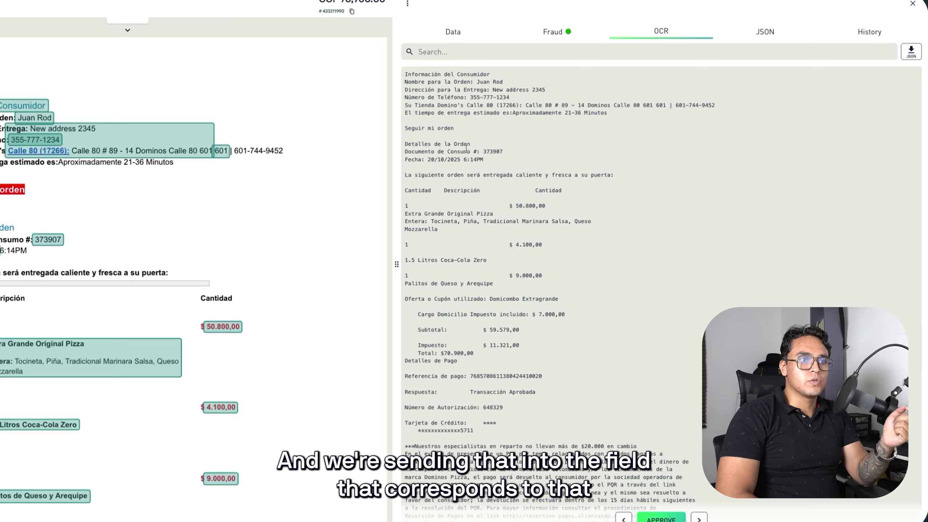
pyautogui.click(464, 30)
pyautogui.scroll(-5, 561, 161)
pyautogui.scroll(4, 562, 162)
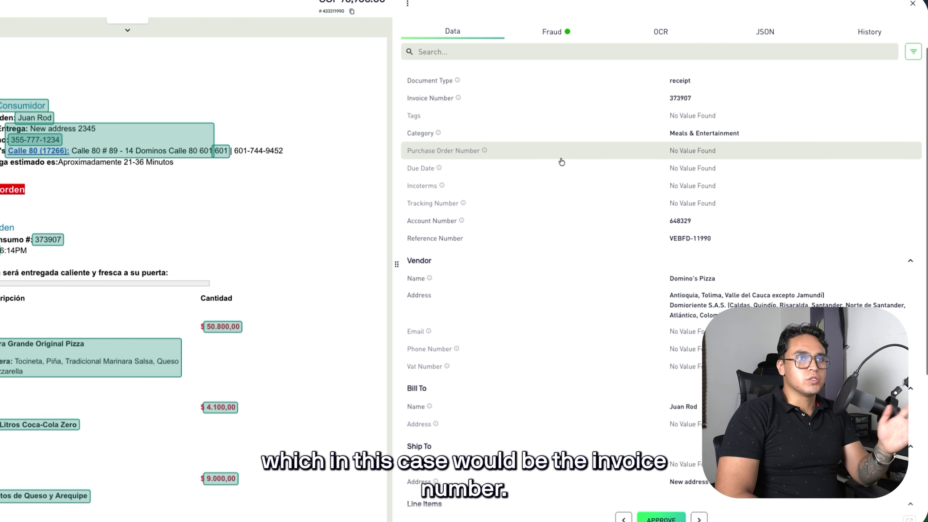
pyautogui.scroll(3, 556, 194)
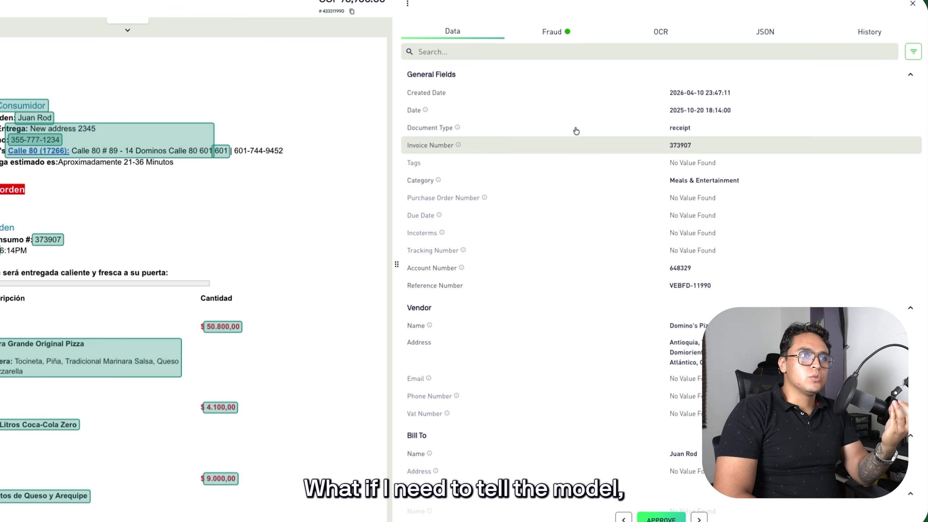
pyautogui.click(649, 36)
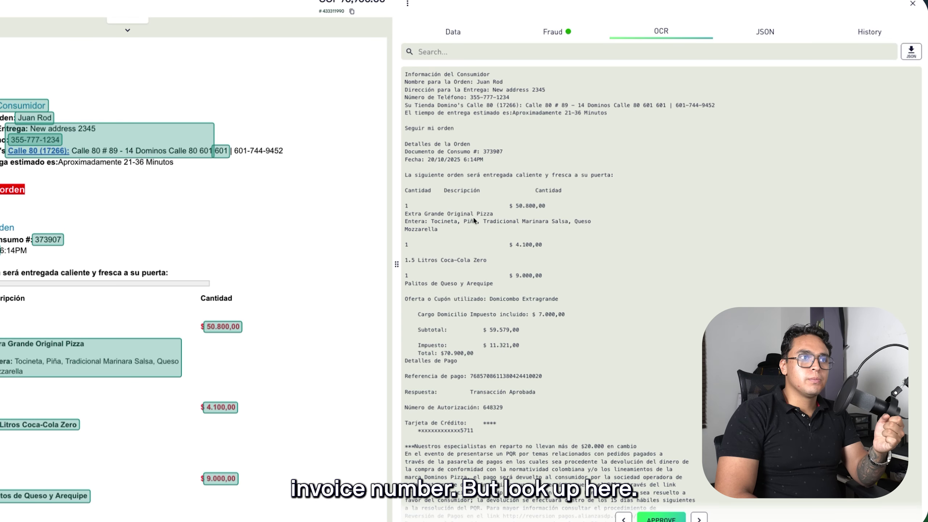
pyautogui.moveTo(513, 205); pyautogui.dragTo(559, 205)
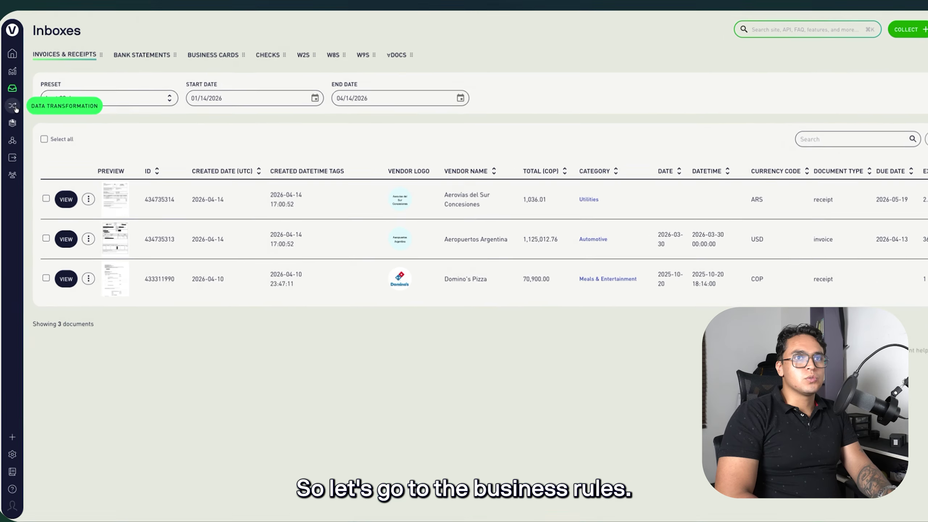
# Go to the Business Rules for invoices and receipts and start a new manual rule
pyautogui.click(40, 123)
pyautogui.click(69, 122)
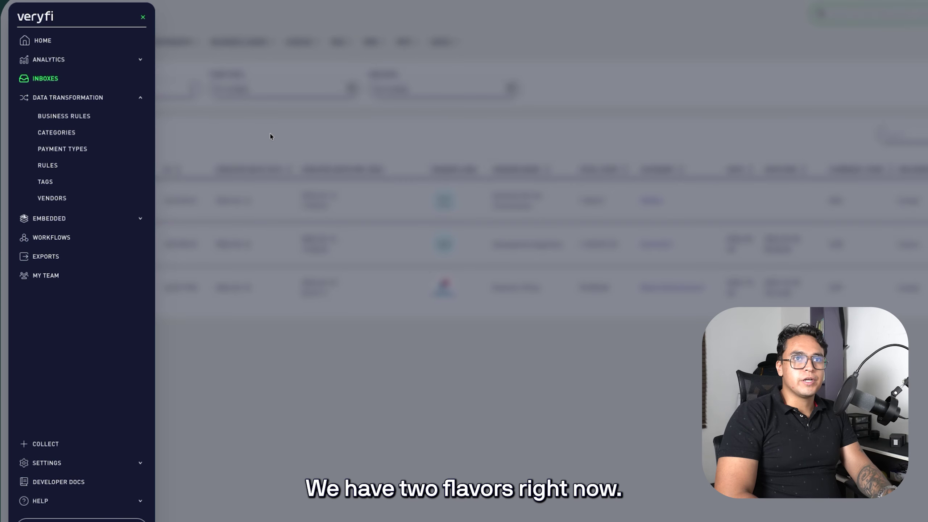
pyautogui.click(876, 69)
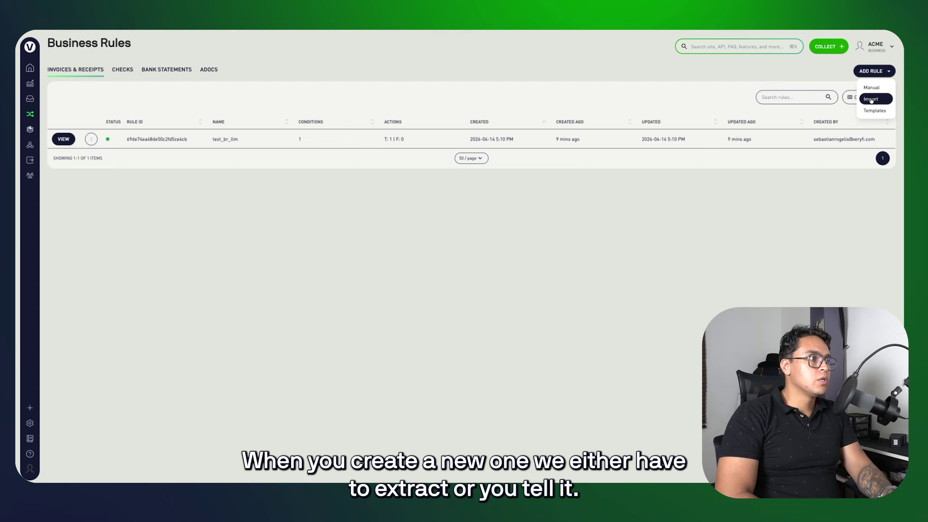
pyautogui.click(881, 97)
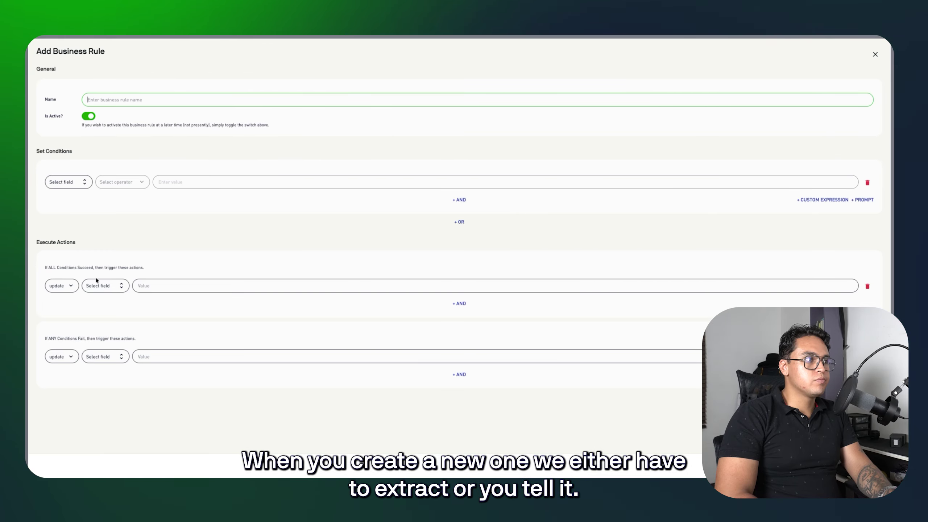
# Set the new rule's success action to extract invoice_number from ocr_text with a regex, leaving the pattern empty
pyautogui.click(61, 285)
pyautogui.click(63, 301)
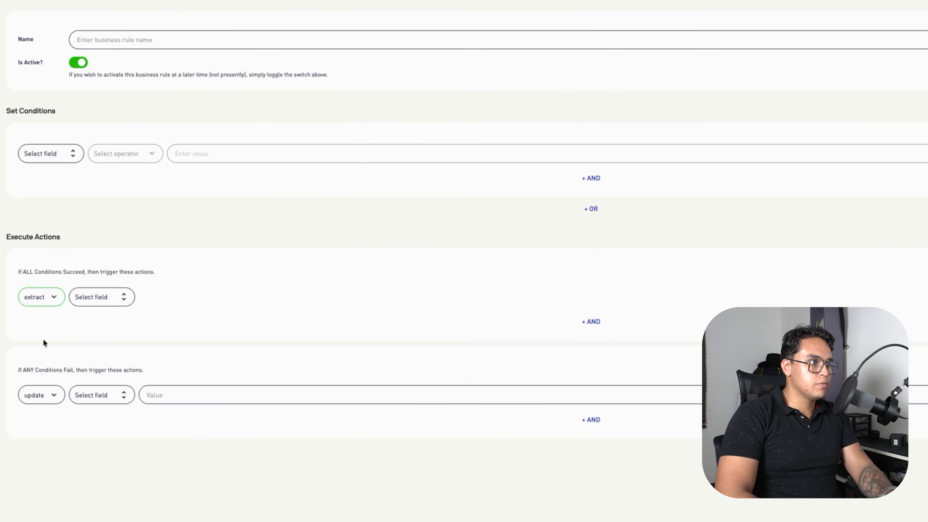
pyautogui.click(114, 298)
pyautogui.write('inv')
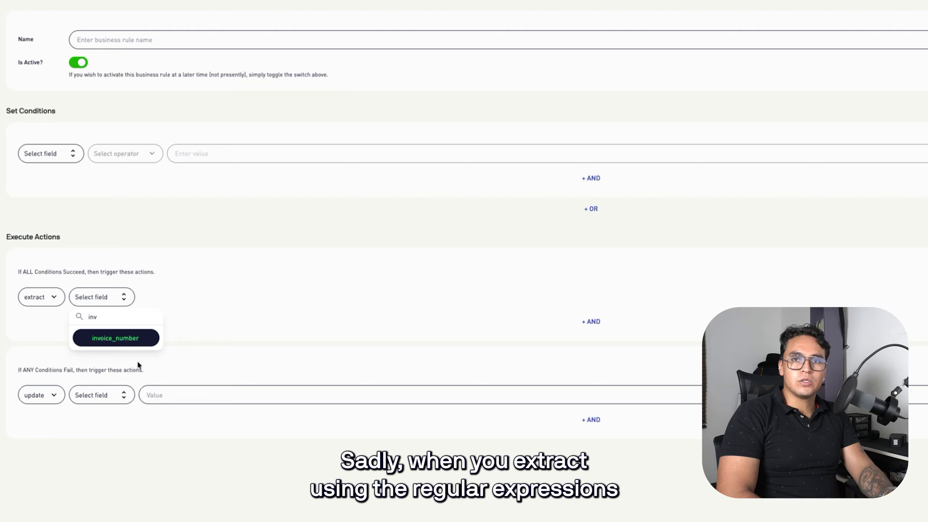
pyautogui.click(134, 340)
pyautogui.click(296, 298)
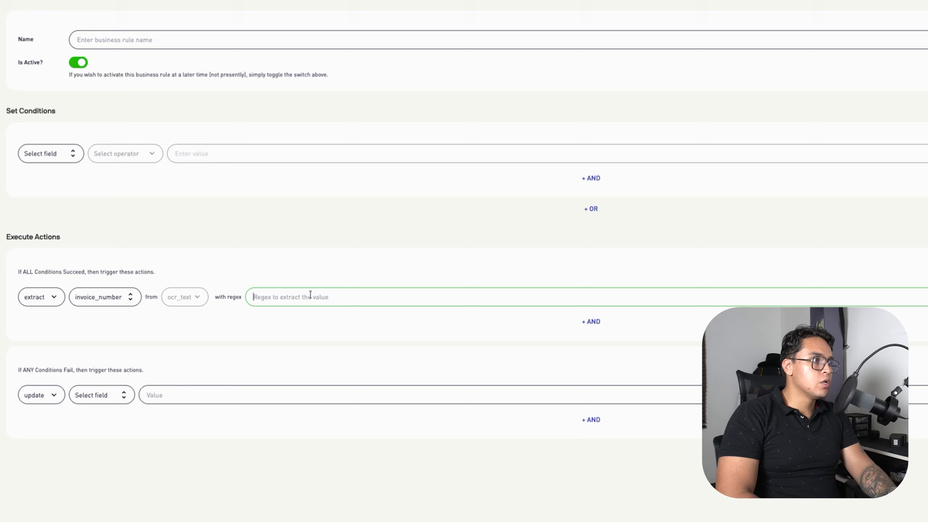
# Switch the new rule's success action to llm extract, and close the rule without saving it
pyautogui.click(39, 296)
pyautogui.click(48, 354)
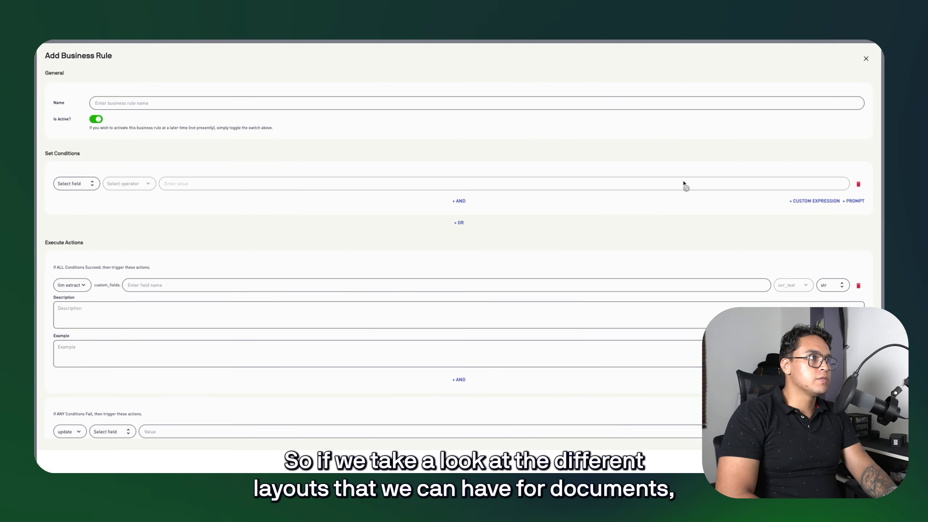
pyautogui.click(866, 59)
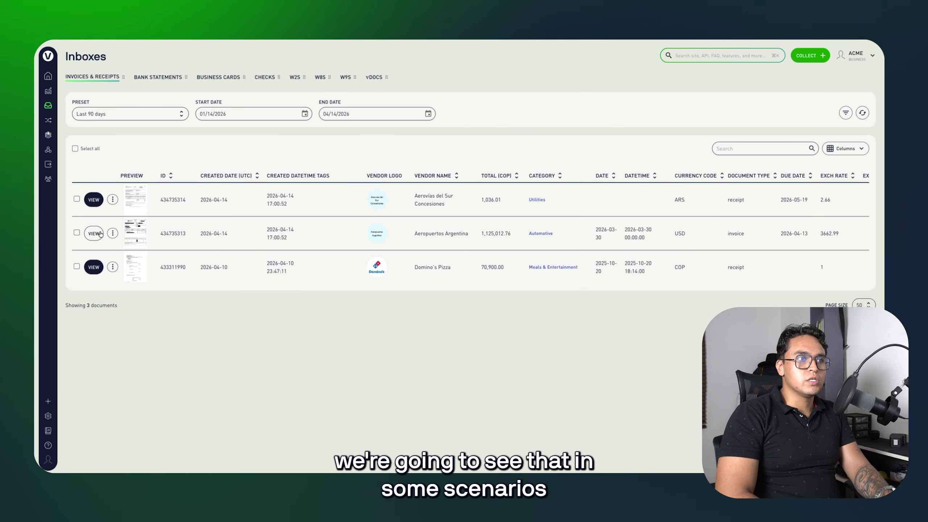
# Preview the Aeropuertos Argentina invoice from the inbox to inspect its layout, and close the preview
pyautogui.click(113, 233)
pyautogui.click(165, 232)
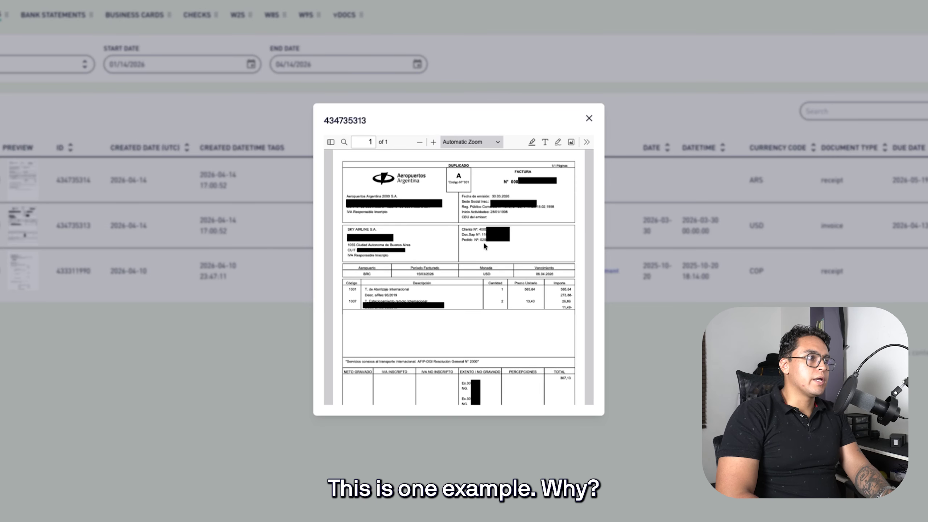
pyautogui.click(590, 118)
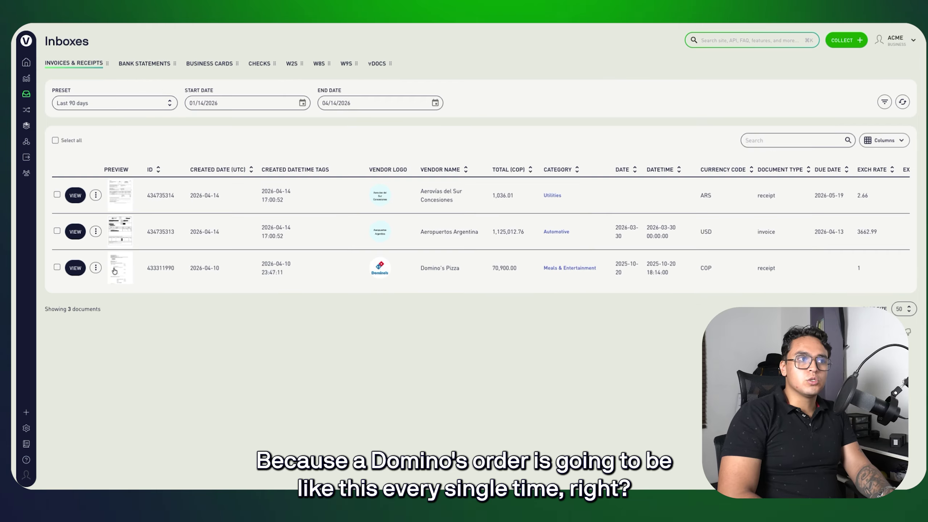
# Preview the Domino's Pizza receipt and examine its order details, item prices and layout, and close the preview
pyautogui.click(114, 271)
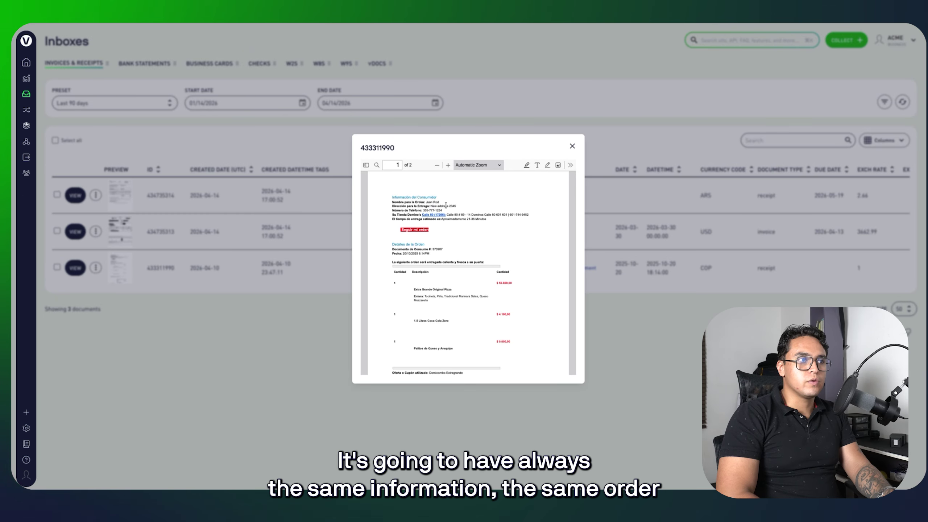
pyautogui.scroll(-5, 513, 237)
pyautogui.scroll(-2, 514, 237)
pyautogui.scroll(7, 514, 238)
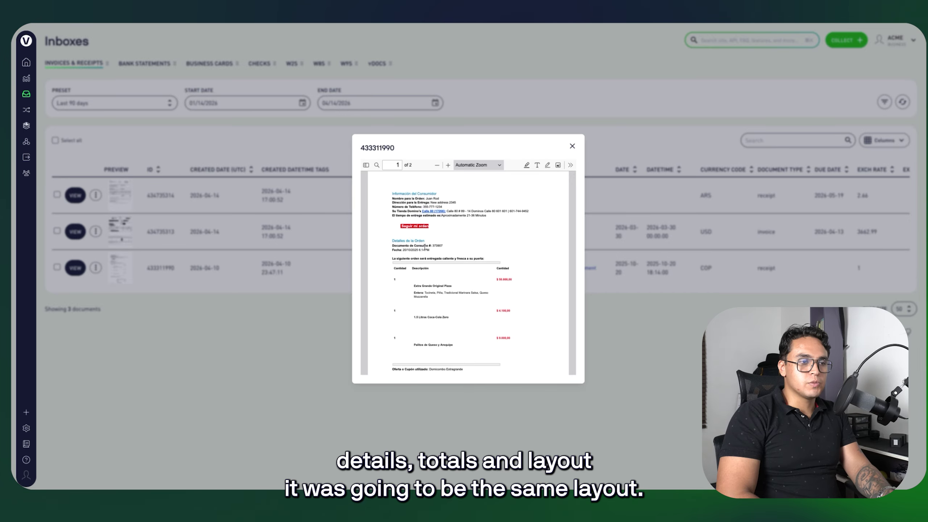
pyautogui.scroll(-1, 490, 256)
pyautogui.doubleClick(505, 261)
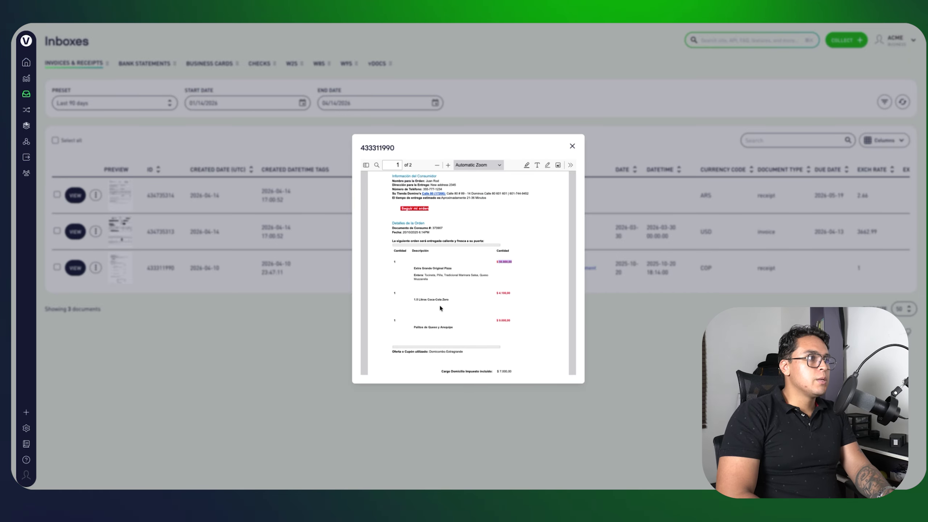
pyautogui.scroll(-1, 510, 307)
pyautogui.click(573, 146)
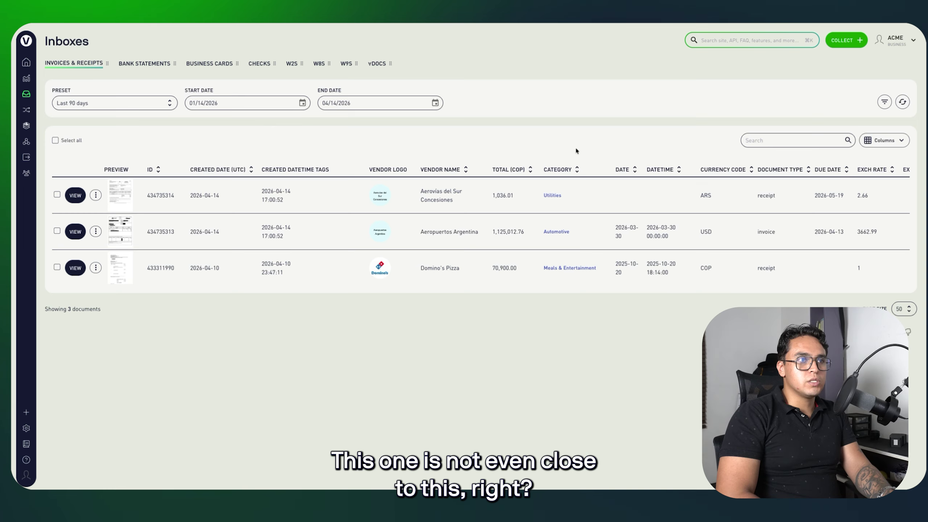
# Preview the Aerovías del Sur Concesiones and Aeropuertos Argentina invoices one after the other to compare their layouts
pyautogui.click(111, 197)
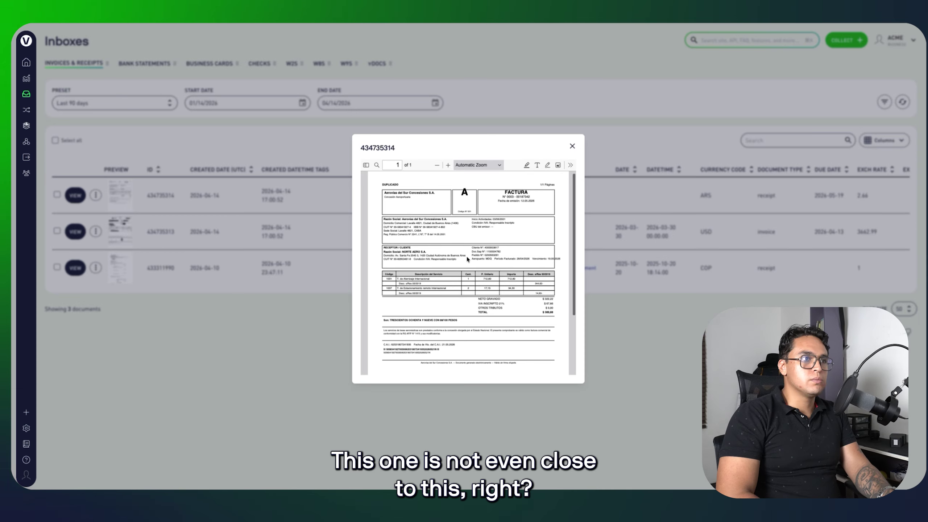
pyautogui.click(572, 147)
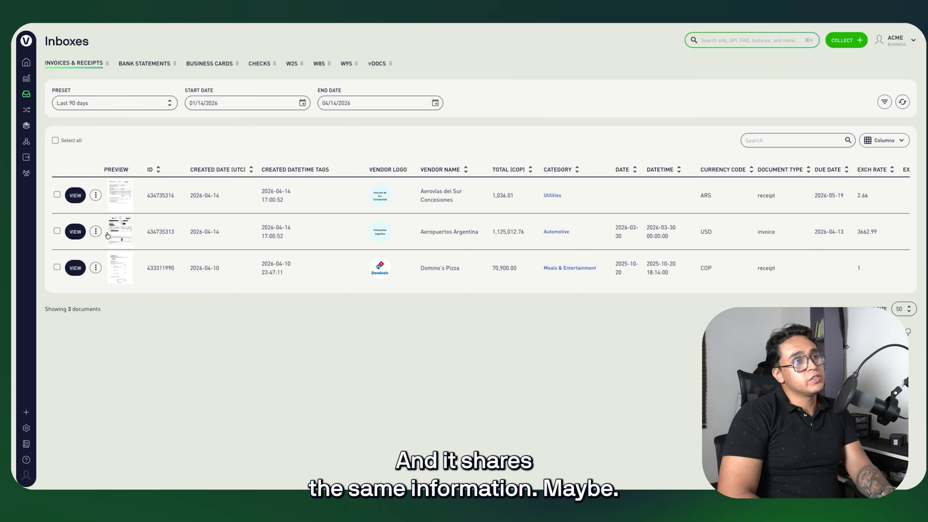
pyautogui.click(121, 230)
pyautogui.scroll(-3, 475, 248)
pyautogui.scroll(3, 520, 260)
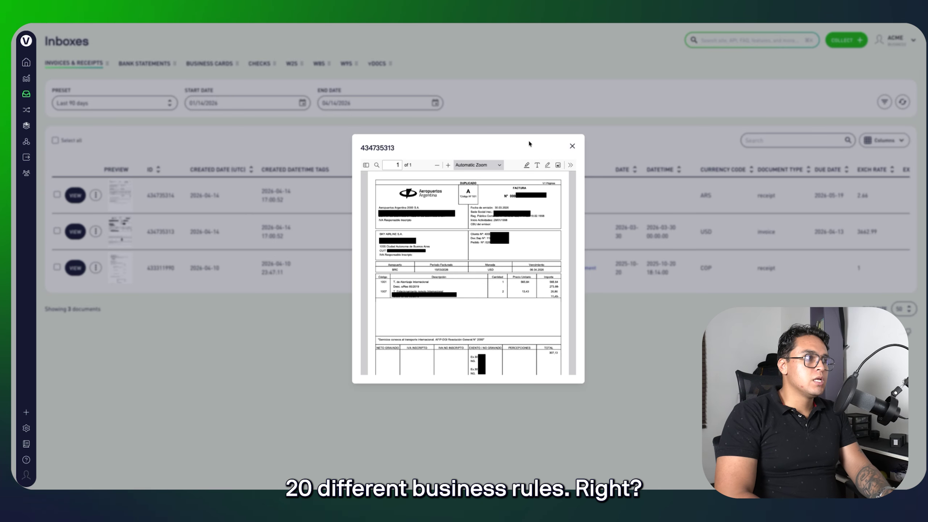
pyautogui.click(572, 146)
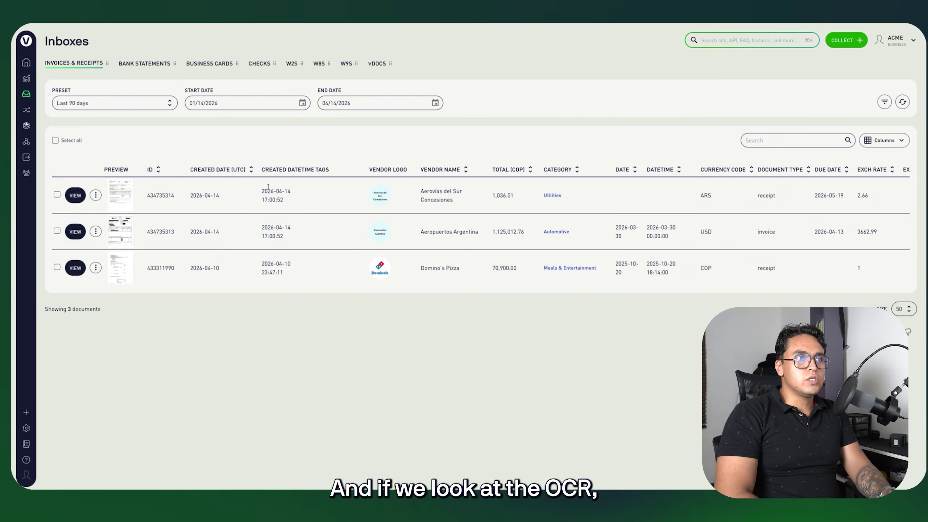
# Open the Aerovías del Sur Concesiones document's OCR text and examine the header text surrounding the standalone letter A
pyautogui.click(76, 195)
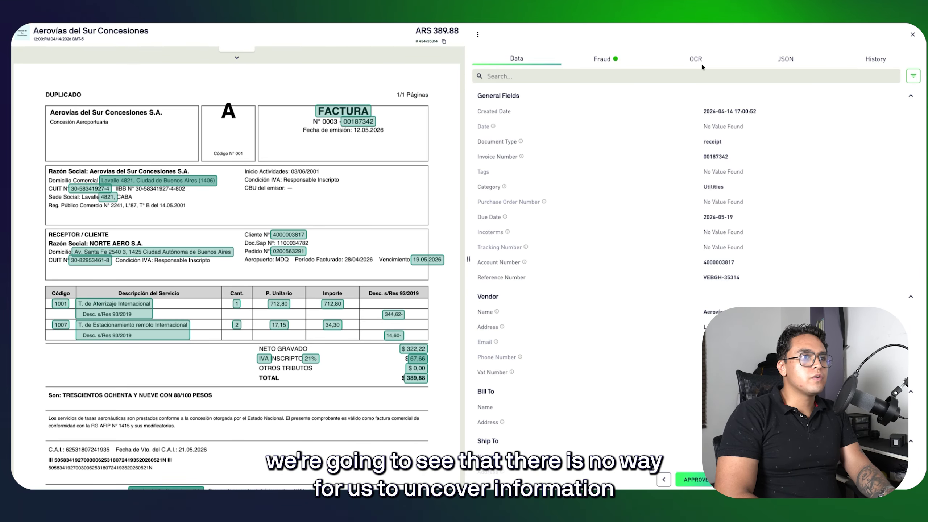
pyautogui.click(697, 59)
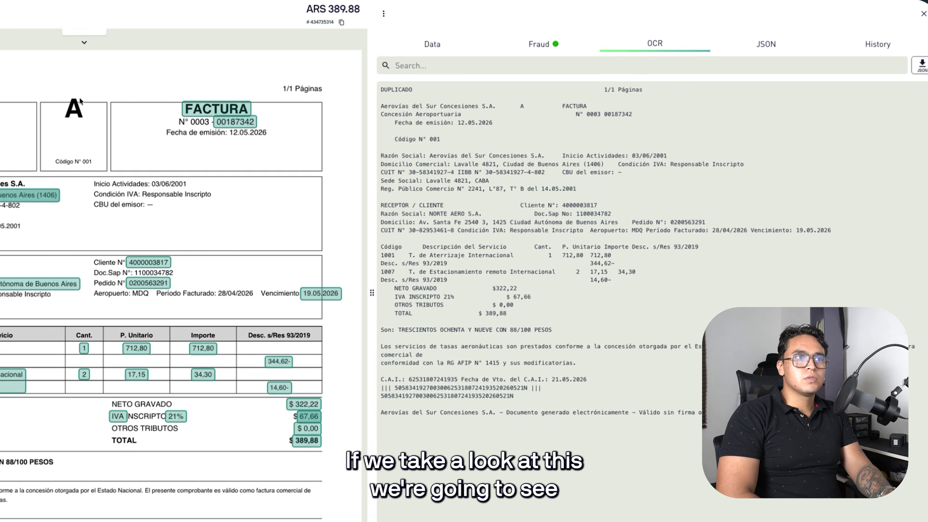
pyautogui.moveTo(516, 105); pyautogui.dragTo(537, 105)
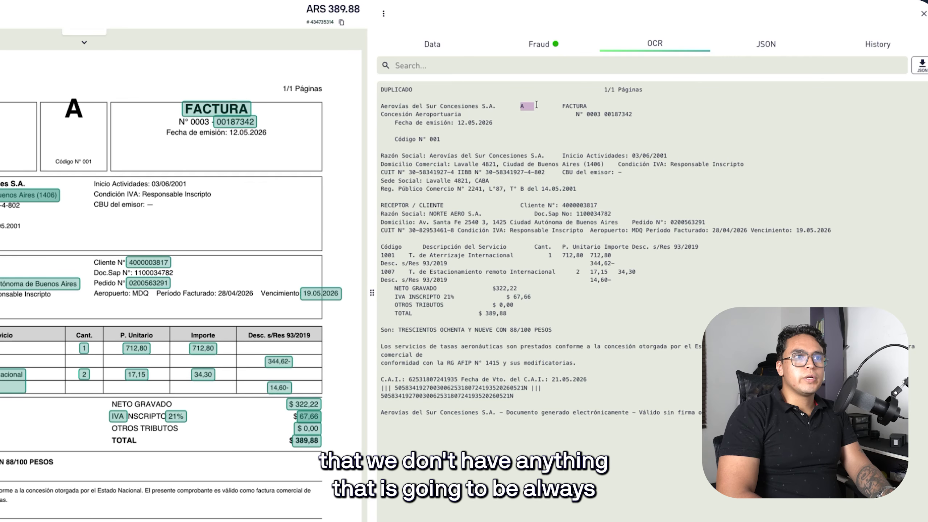
pyautogui.moveTo(382, 90); pyautogui.dragTo(633, 116)
pyautogui.click(647, 112)
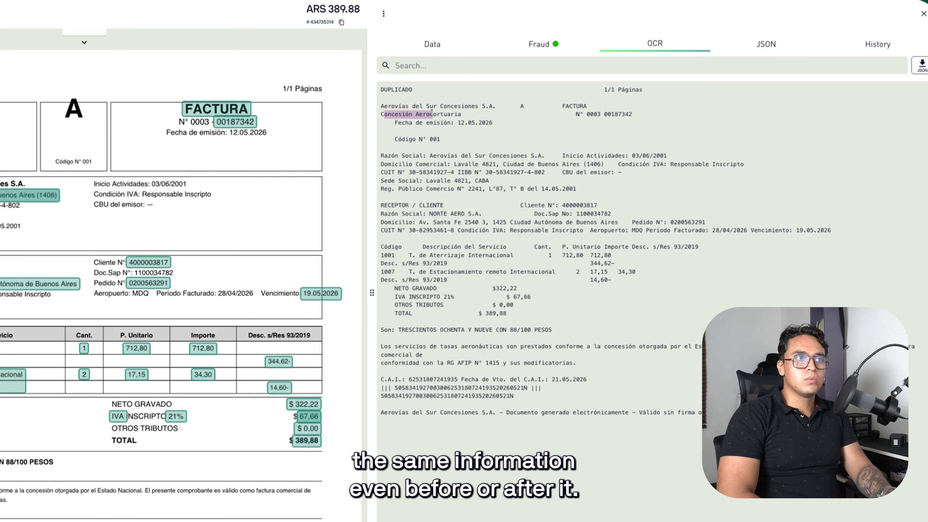
pyautogui.moveTo(484, 107); pyautogui.dragTo(507, 106)
pyautogui.moveTo(385, 114); pyautogui.dragTo(518, 116)
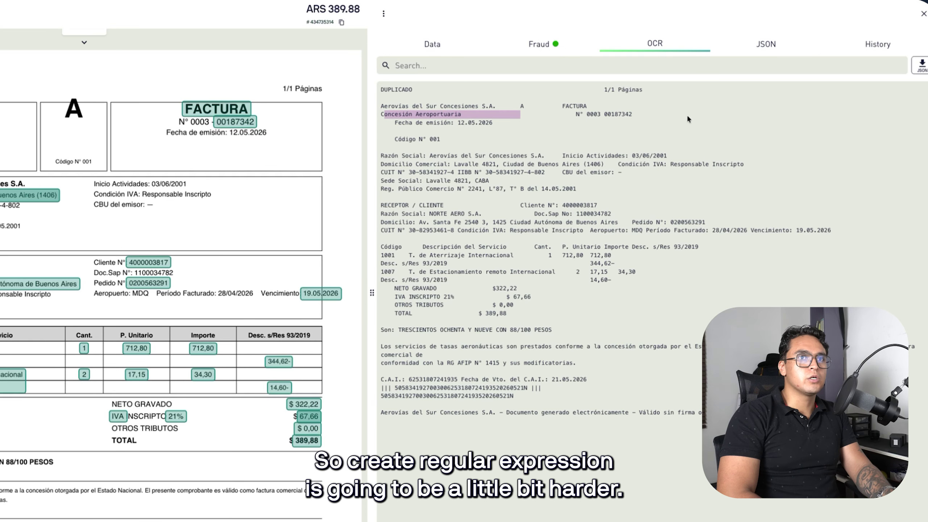
pyautogui.click(717, 119)
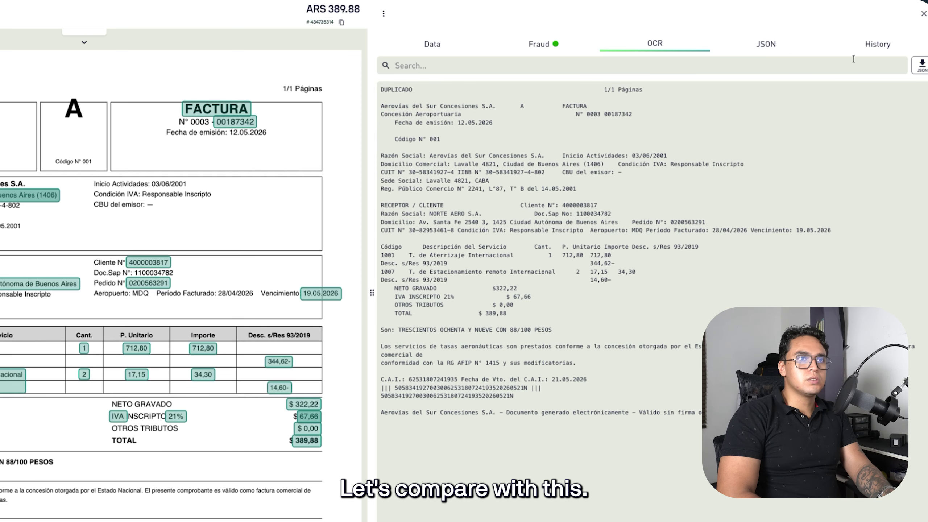
# Switch to the Aeropuertos Argentina invoice and examine the header lines of its OCR text around the letter A
pyautogui.click(923, 14)
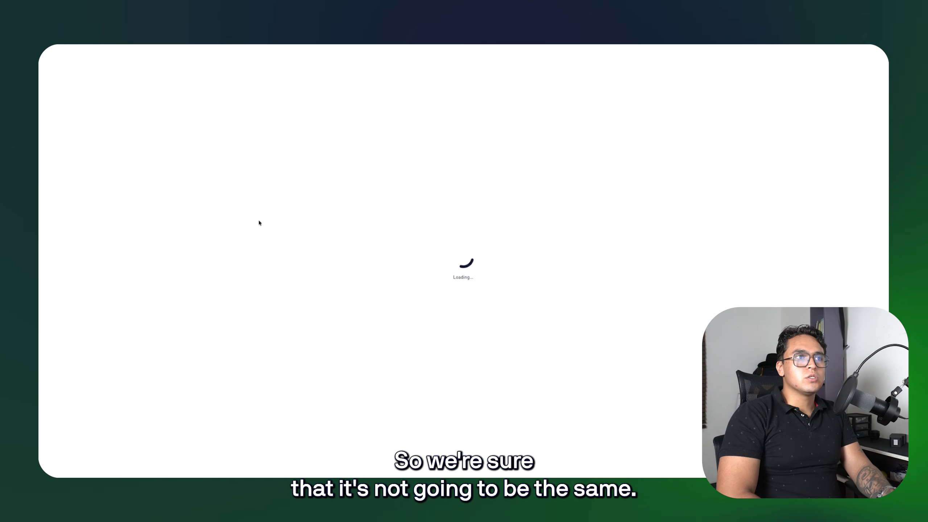
pyautogui.click(675, 78)
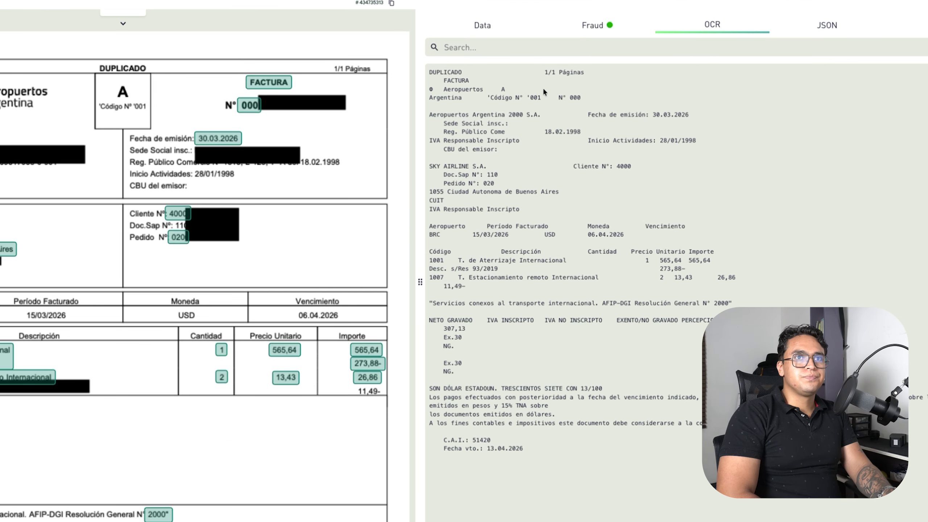
pyautogui.moveTo(430, 72); pyautogui.dragTo(547, 94)
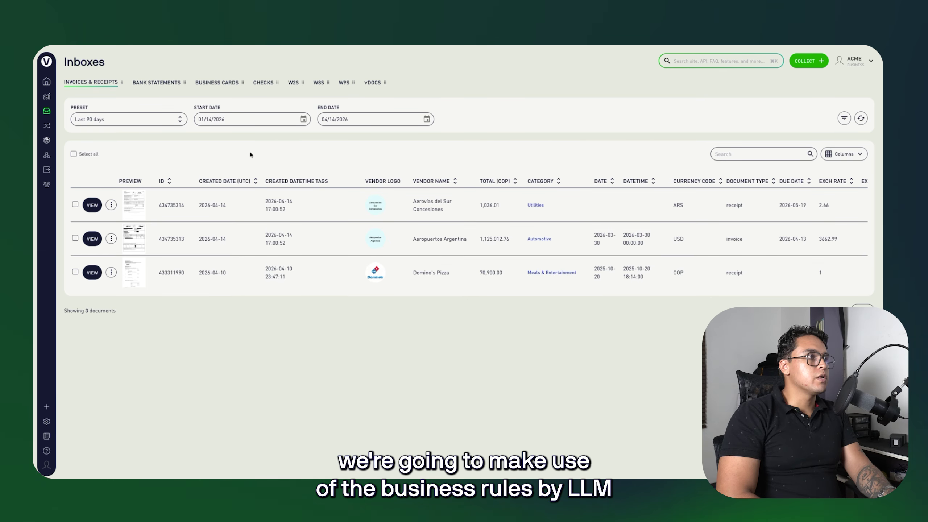
# Open the existing business rule test_br_llm and review its condition and LLM extract action
pyautogui.click(47, 126)
pyautogui.click(96, 139)
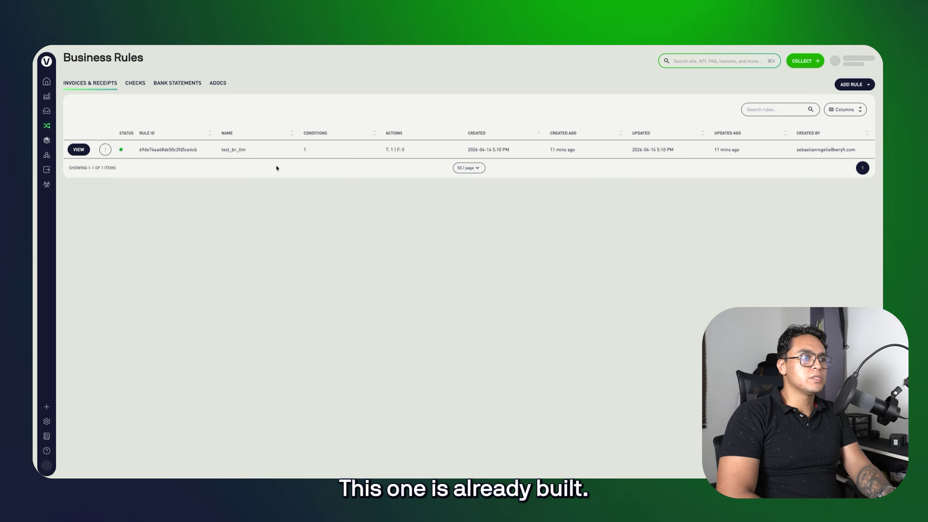
pyautogui.click(29, 125)
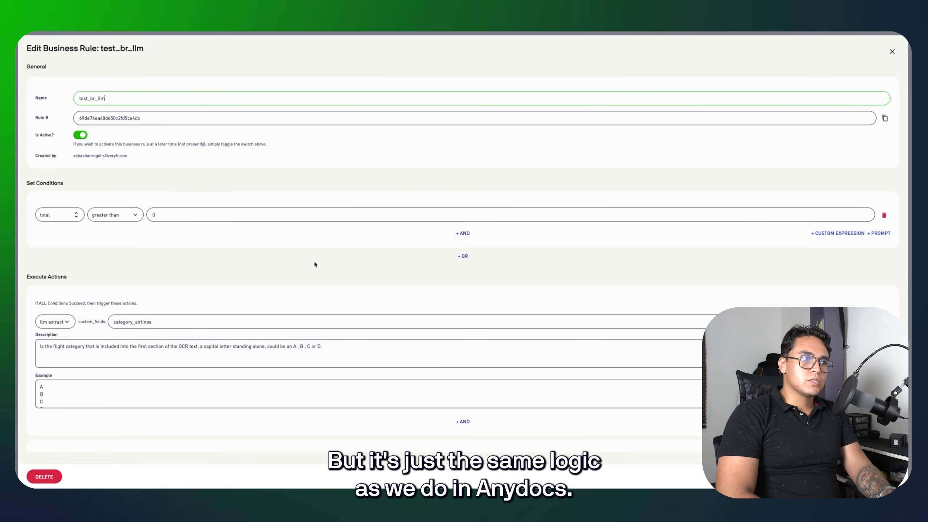
pyautogui.scroll(-1, 328, 241)
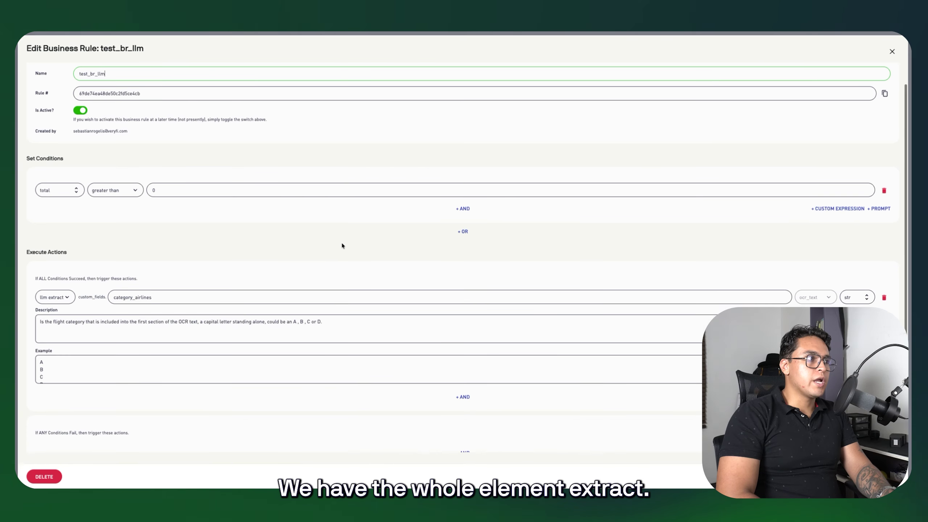
# Clear the custom field name in the rule's LLM extract action and enter category_airlines as the name
pyautogui.scroll(-1, 342, 252)
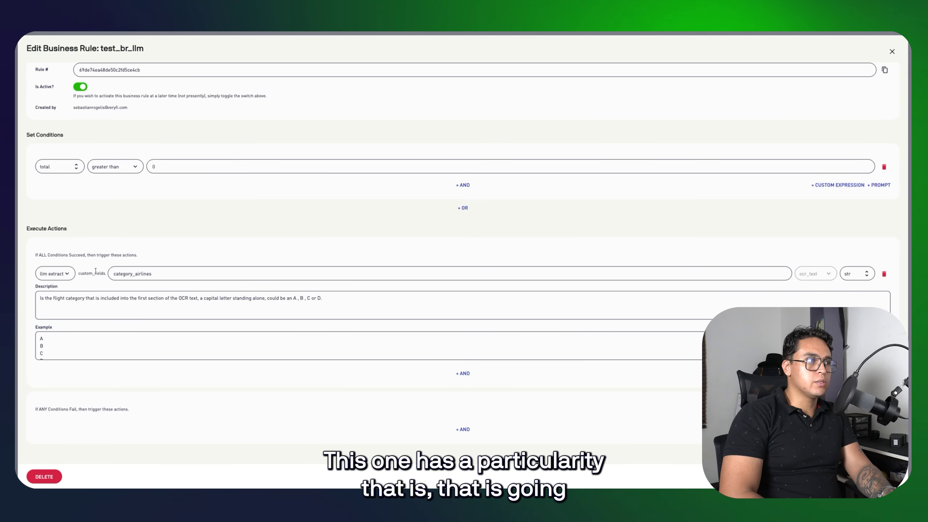
pyautogui.doubleClick(132, 273)
pyautogui.press('BackSpace')
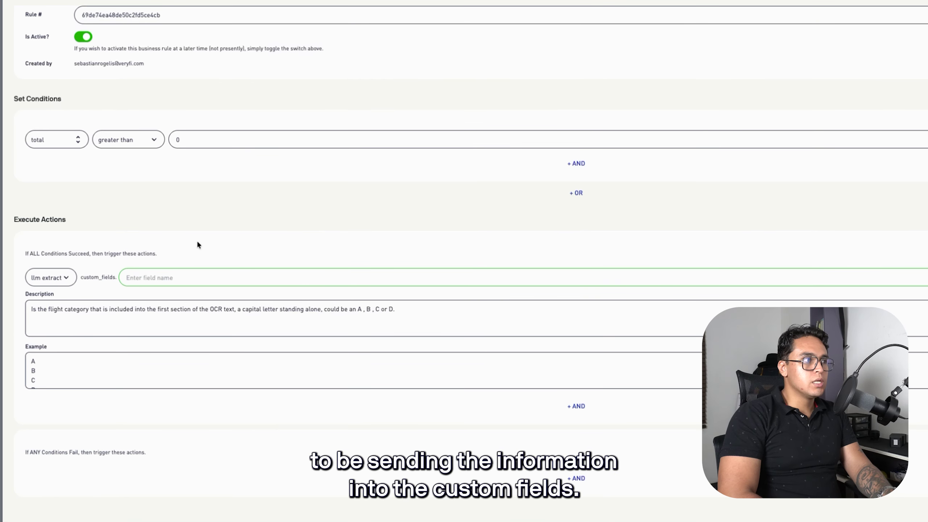
pyautogui.click(197, 245)
pyautogui.moveTo(101, 278); pyautogui.dragTo(194, 275)
pyautogui.click(194, 274)
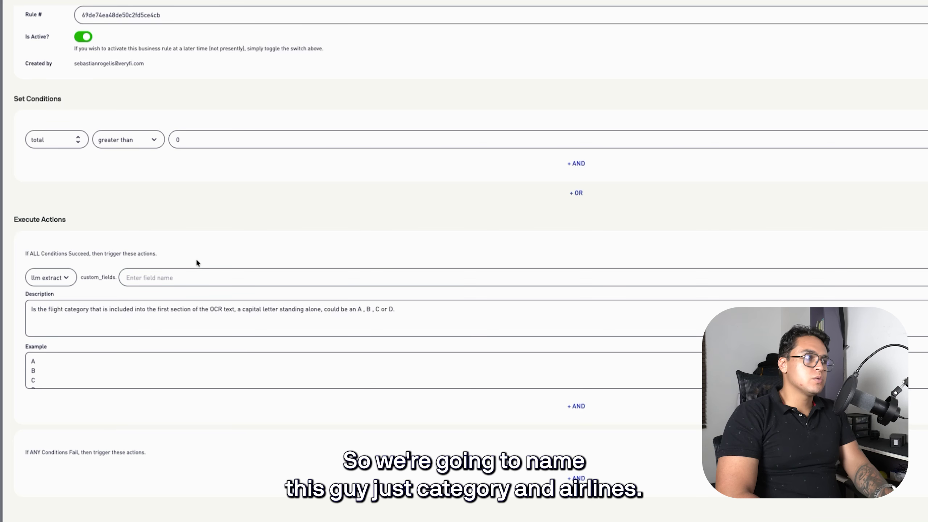
pyautogui.click(226, 252)
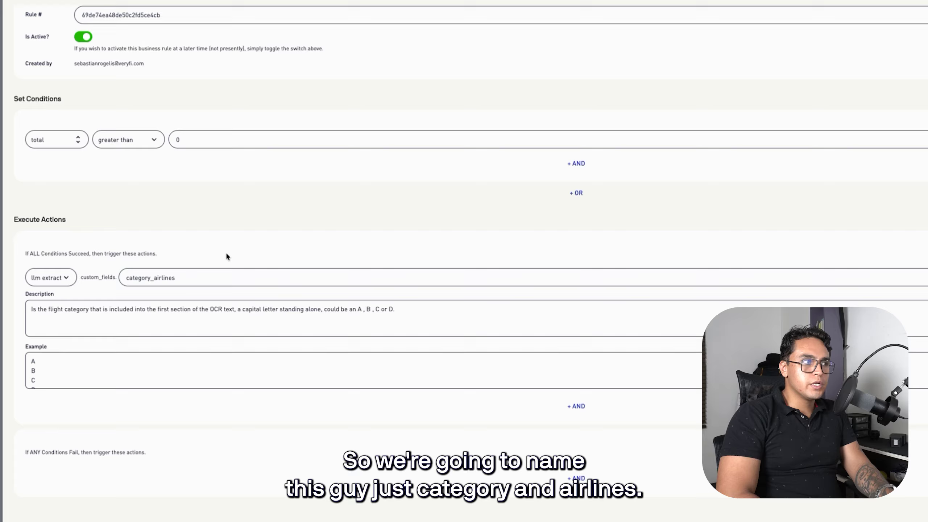
# Review the LLM extract action's description prompt and example letters, and check the Is Active setting of test_br_llm
pyautogui.scroll(-1, 164, 270)
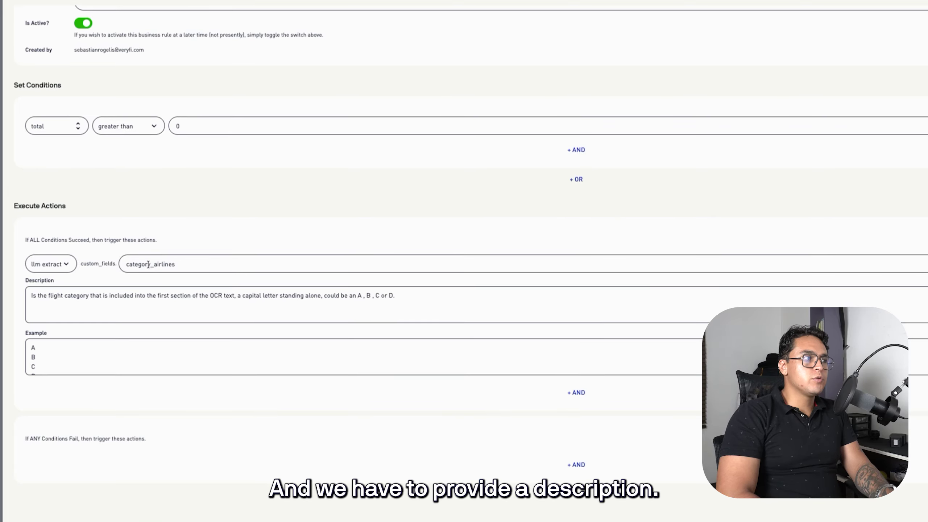
pyautogui.click(431, 300)
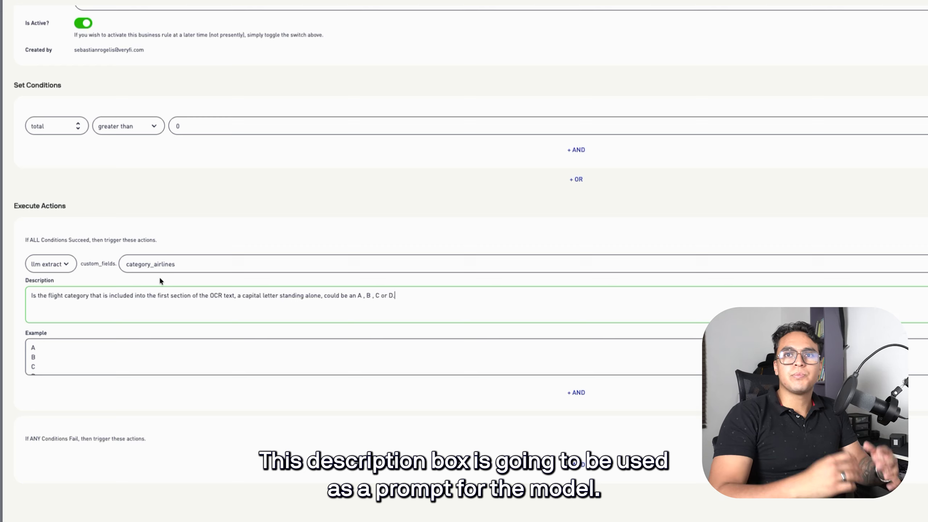
pyautogui.click(26, 279)
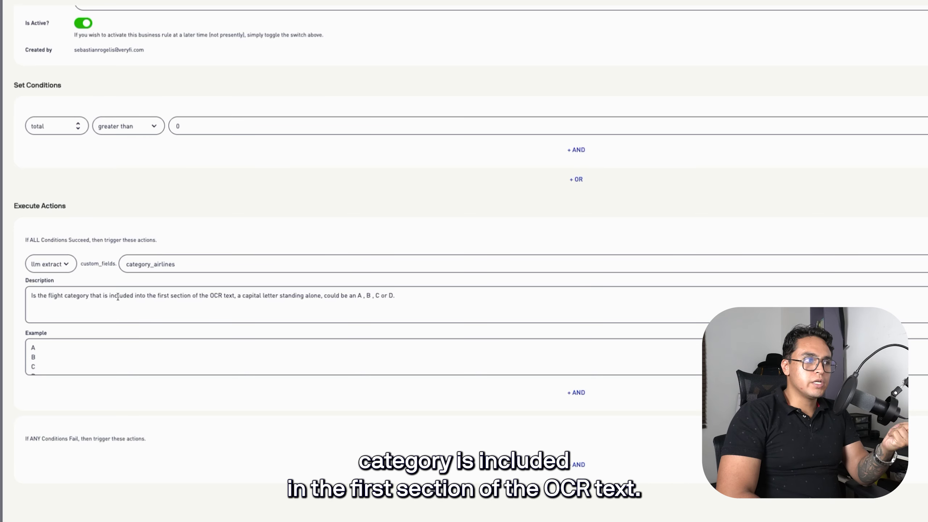
pyautogui.moveTo(173, 297); pyautogui.dragTo(221, 297)
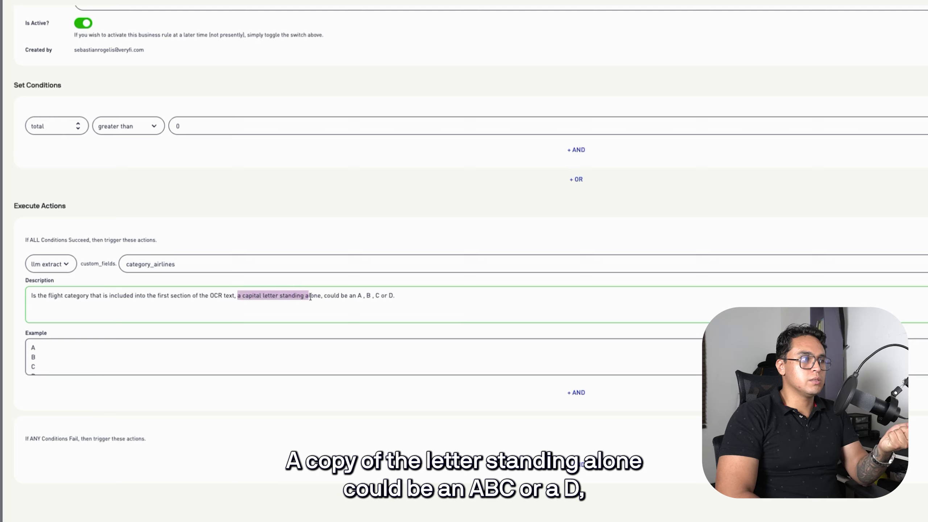
pyautogui.click(333, 296)
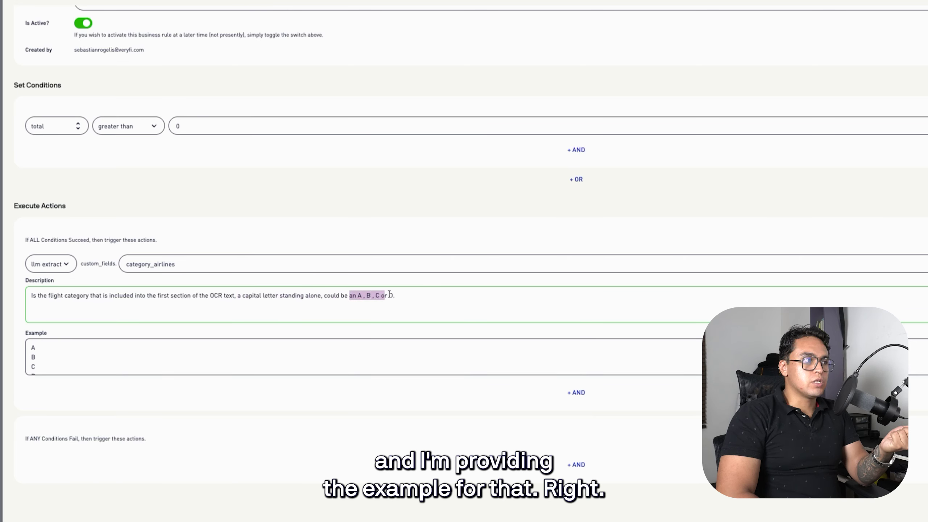
pyautogui.scroll(1, 229, 358)
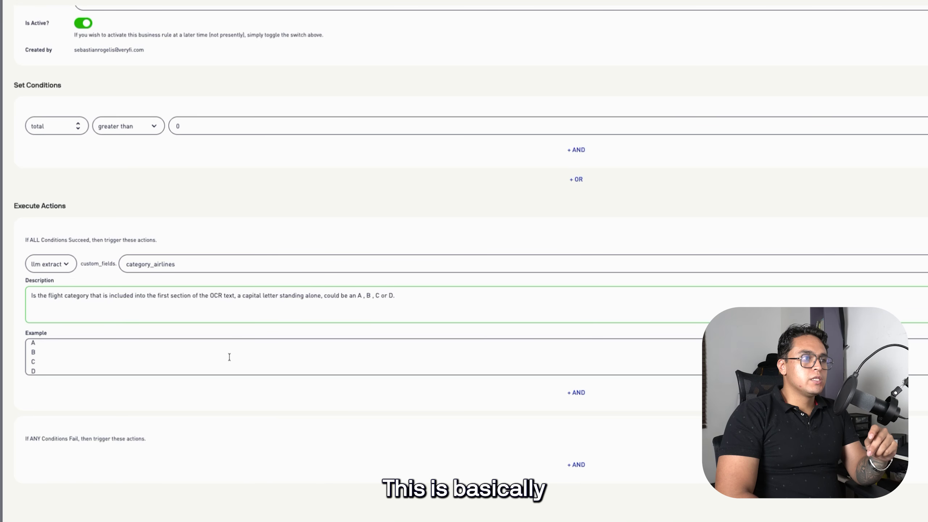
pyautogui.click(38, 344)
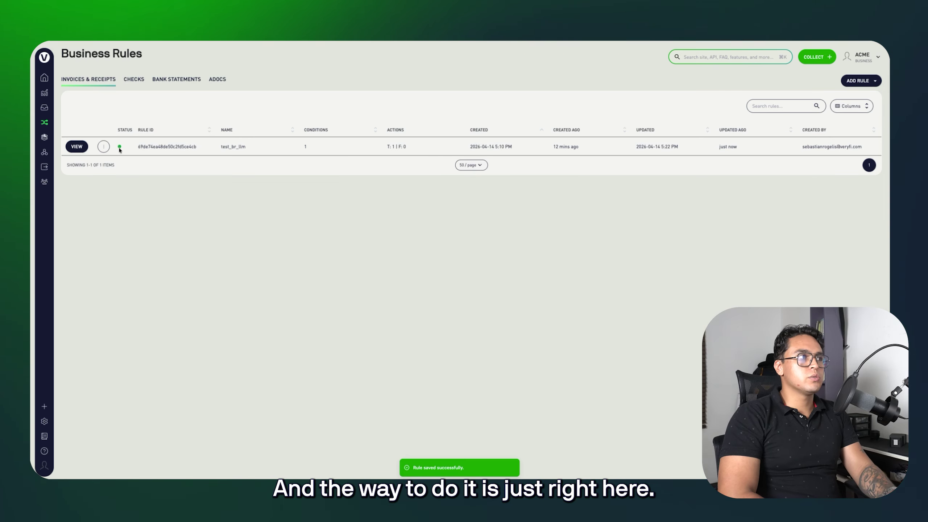
pyautogui.click(77, 146)
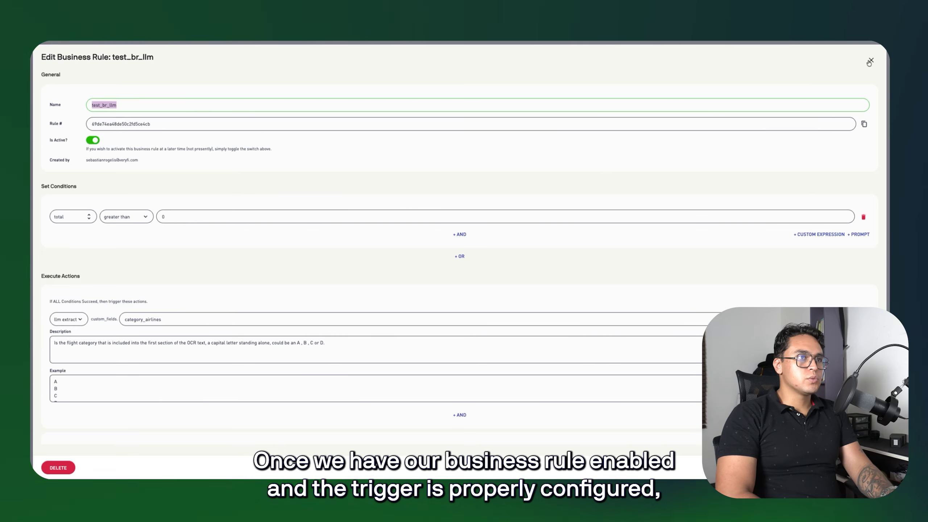
pyautogui.click(872, 60)
# Upload the two invoices, Aeropuertos Argentina and Aerovías del Sur Concesiones, again to the Invoices & Receipts inbox
pyautogui.click(45, 107)
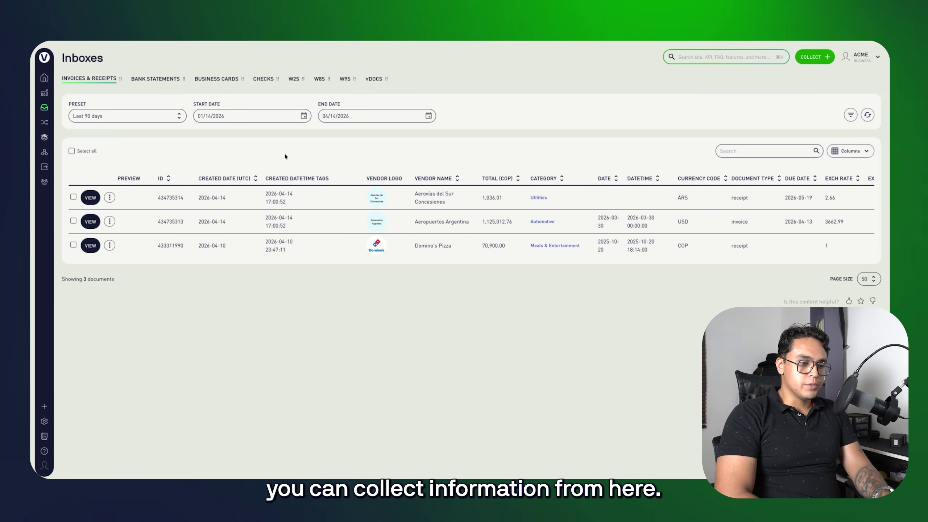
pyautogui.click(815, 57)
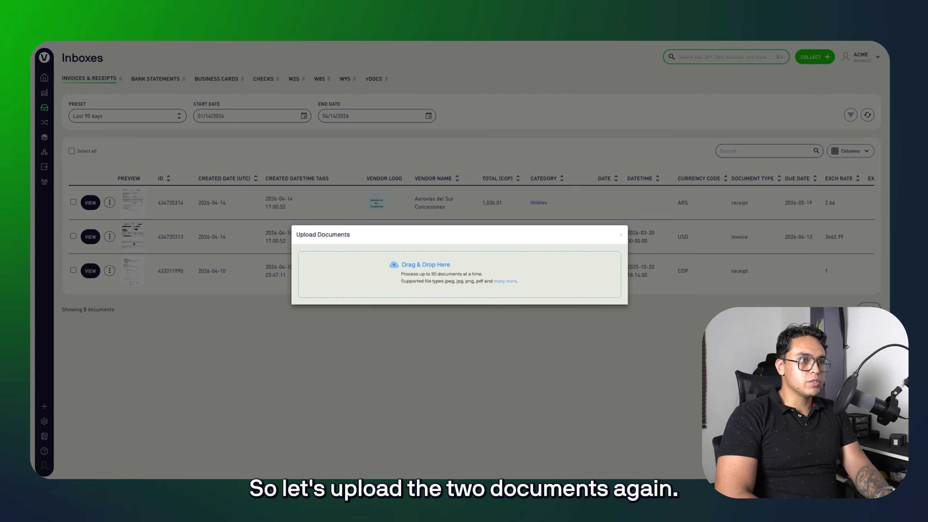
pyautogui.moveTo(369, 472); pyautogui.dragTo(496, 276)
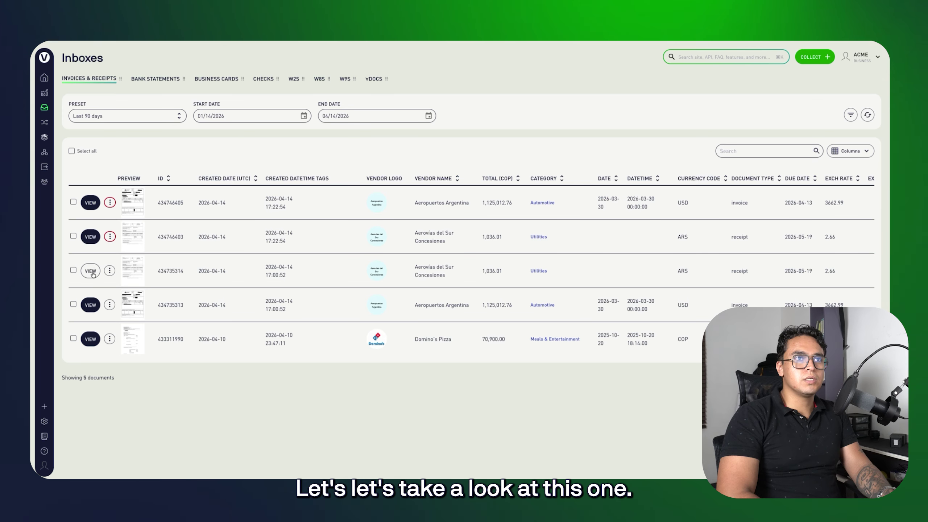
# Open the newly uploaded Aerovías del Sur Concesiones document, examine its OCR text and search its JSON for "custom"
pyautogui.click(91, 236)
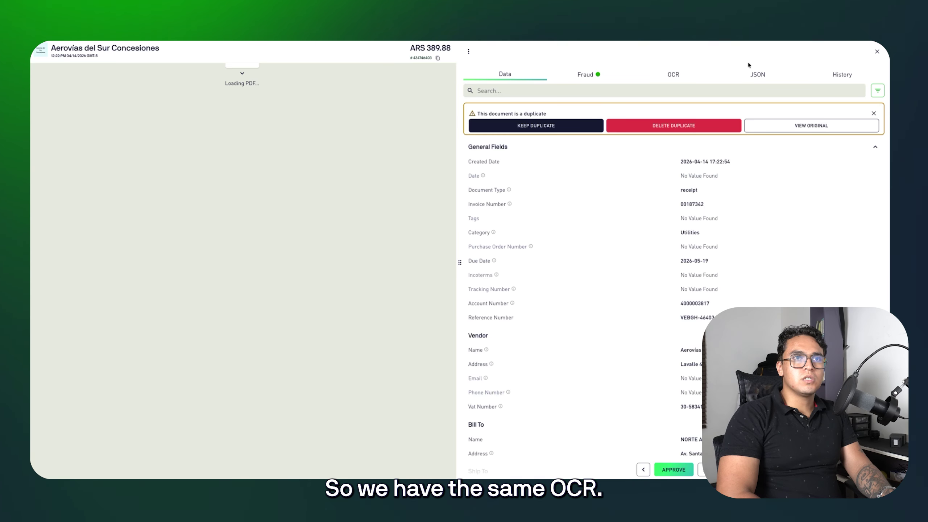
pyautogui.click(672, 75)
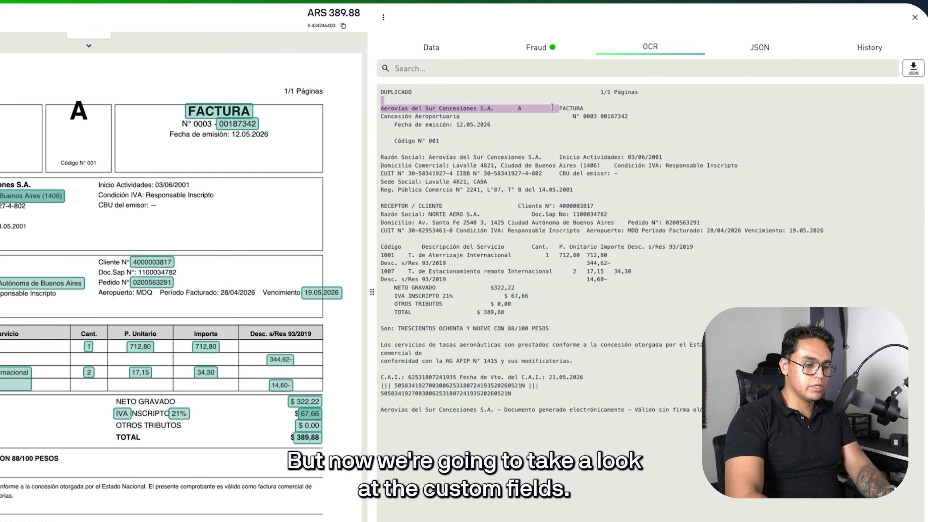
pyautogui.click(753, 51)
pyautogui.click(615, 70)
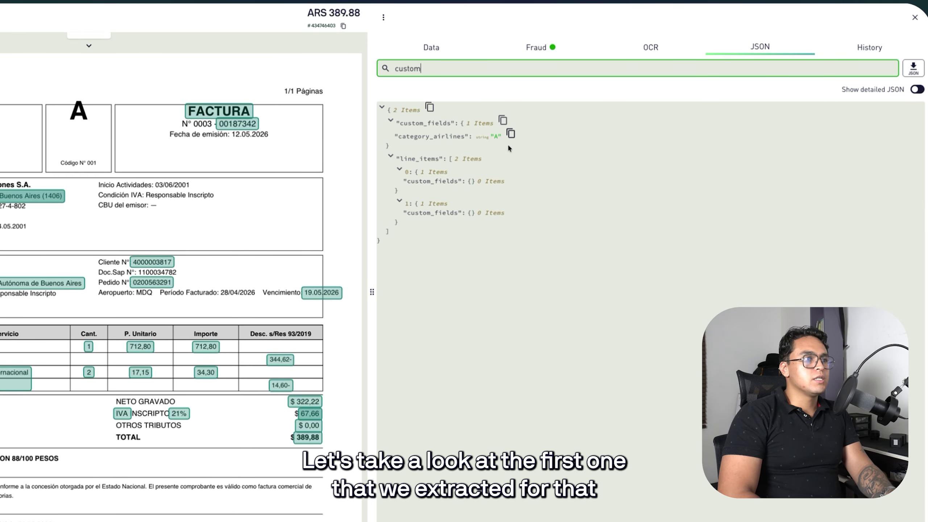
pyautogui.click(915, 20)
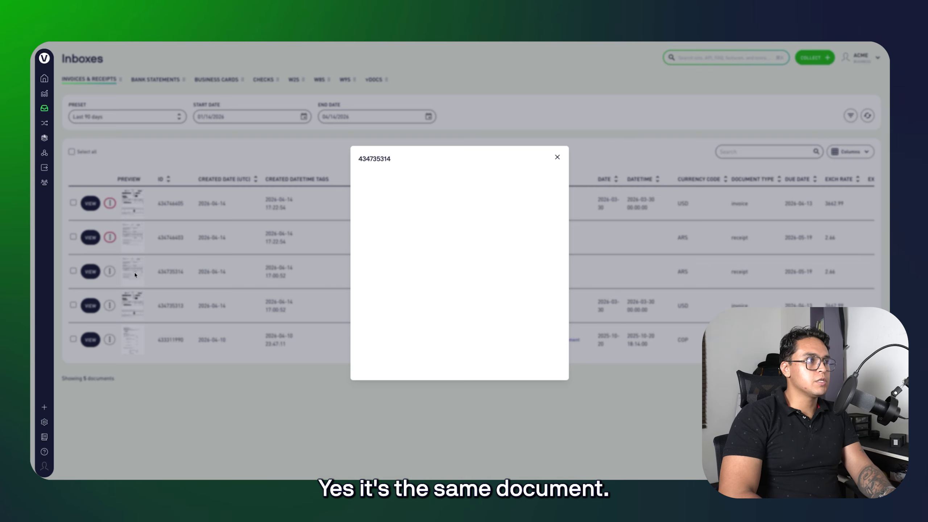
# Preview and open the original Aerovías del Sur Concesiones document, then compare its OCR text and search its JSON for "custom"
pyautogui.click(136, 273)
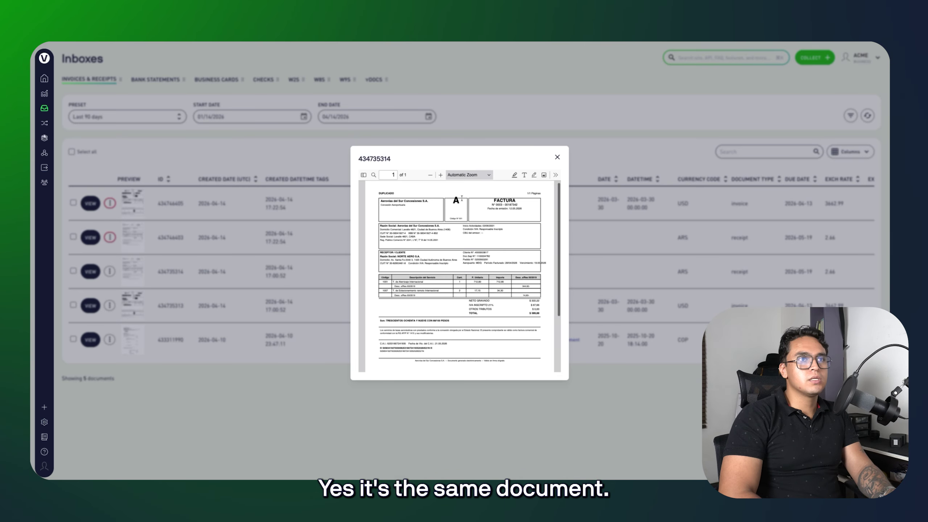
pyautogui.click(557, 158)
pyautogui.click(90, 271)
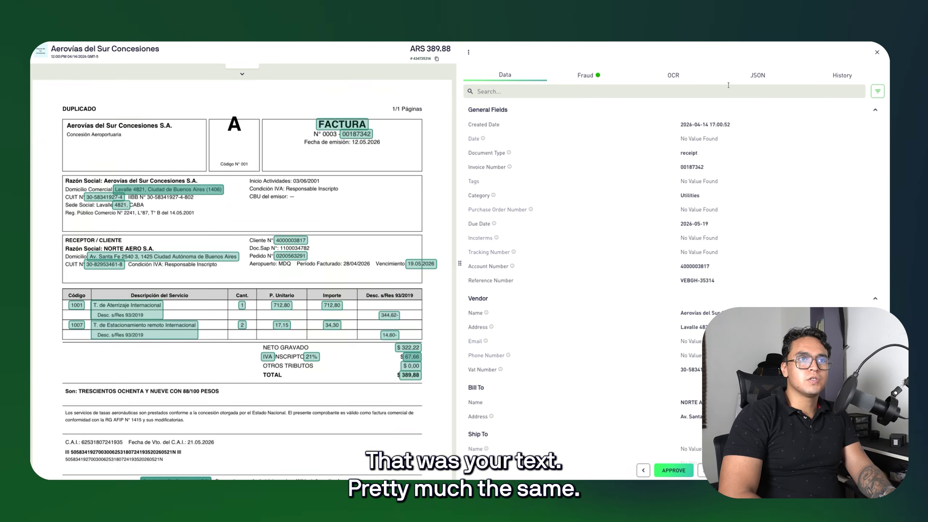
pyautogui.click(674, 75)
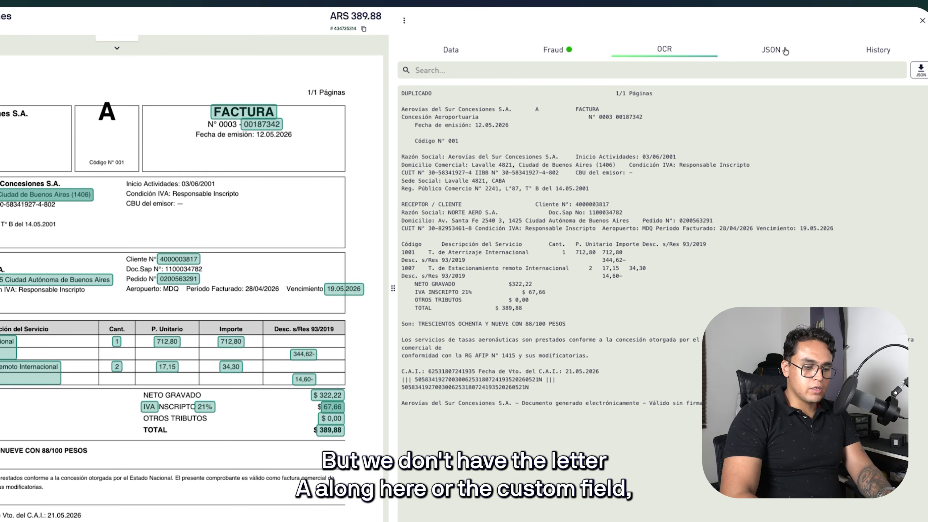
pyautogui.click(785, 50)
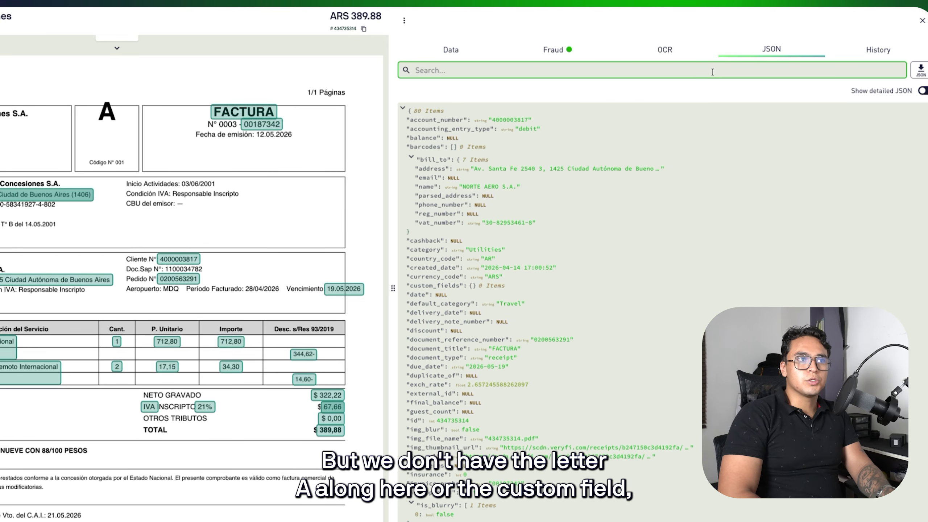
pyautogui.write('custom')
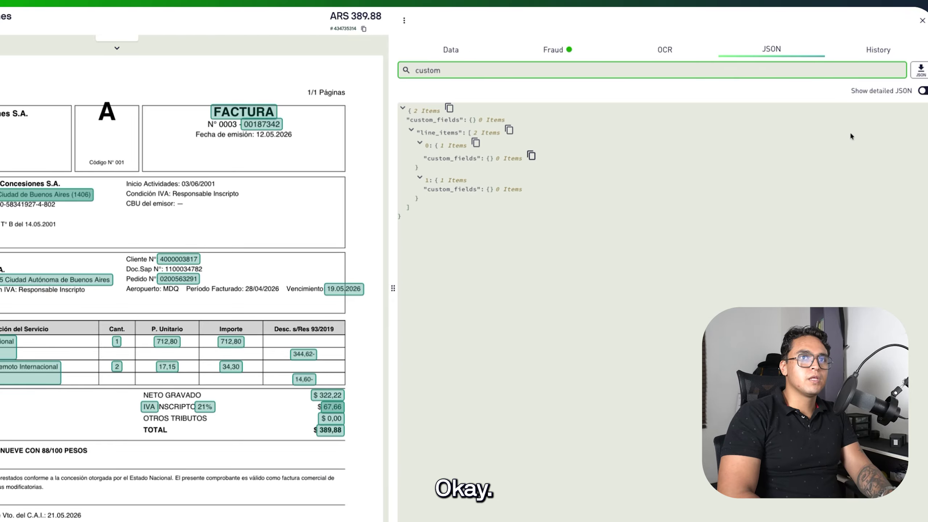
pyautogui.click(923, 21)
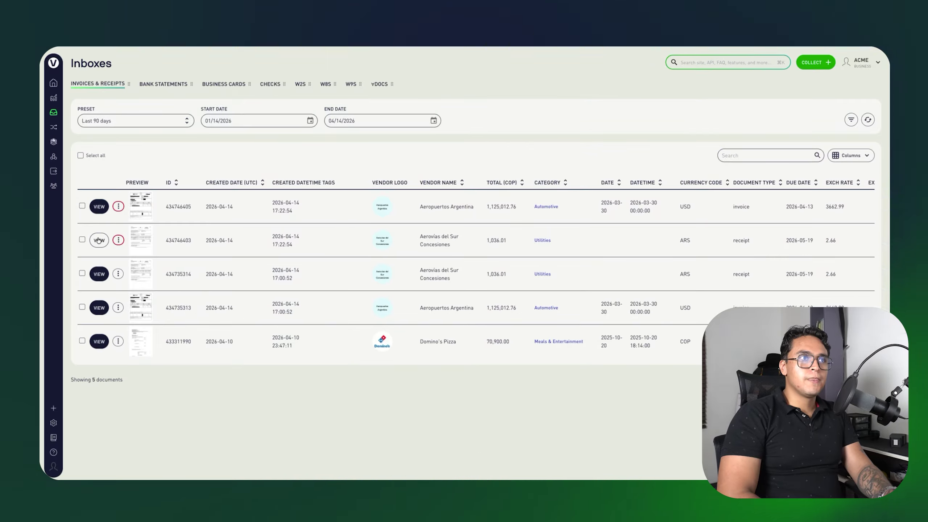
# Reopen the newly uploaded Aerovías del Sur Concesiones document and highlight its entire OCR text
pyautogui.click(99, 241)
pyautogui.click(676, 79)
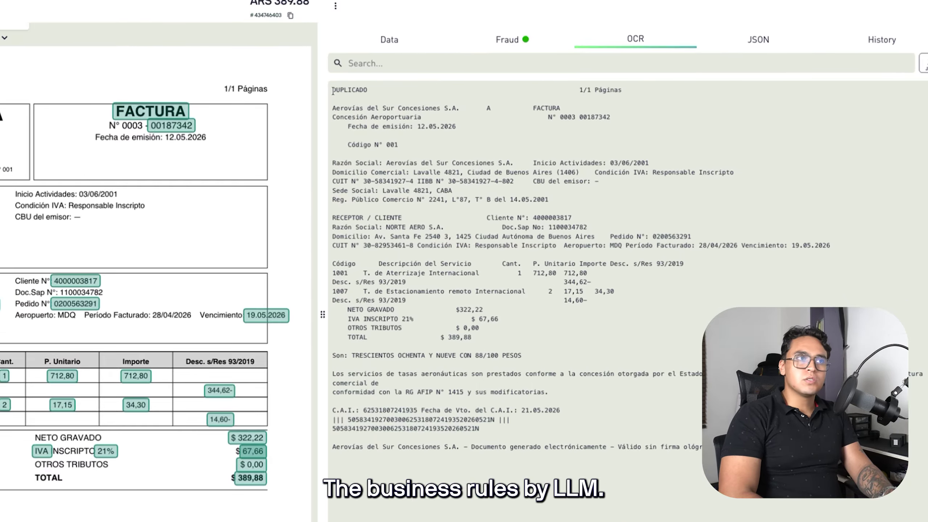
pyautogui.moveTo(333, 90)
pyautogui.mouseDown()
pyautogui.moveTo(456, 128)
pyautogui.moveTo(395, 146)
pyautogui.moveTo(329, 89)
pyautogui.mouseUp()
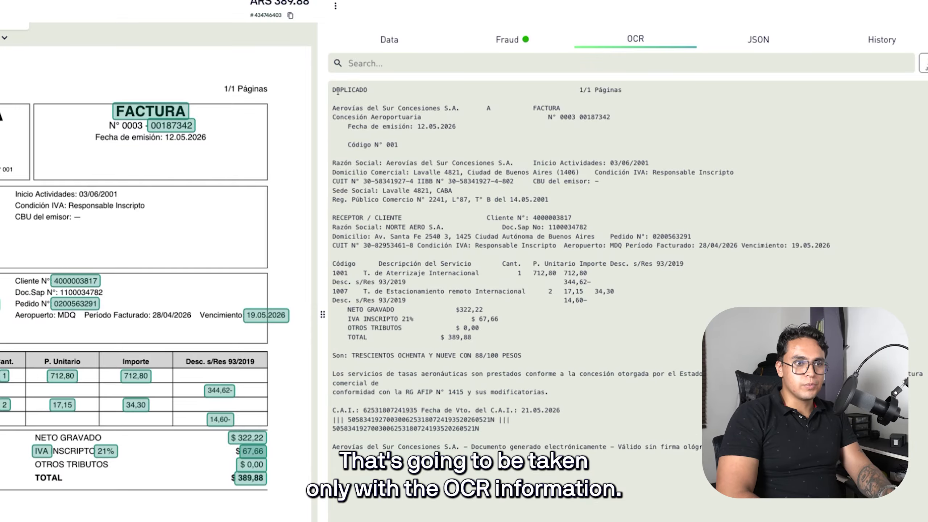
pyautogui.moveTo(333, 90); pyautogui.dragTo(639, 446)
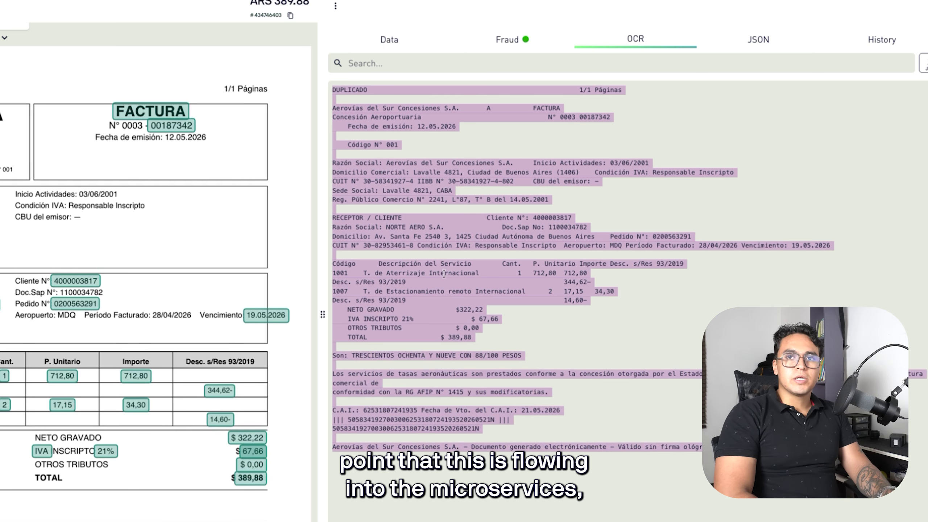
pyautogui.click(560, 136)
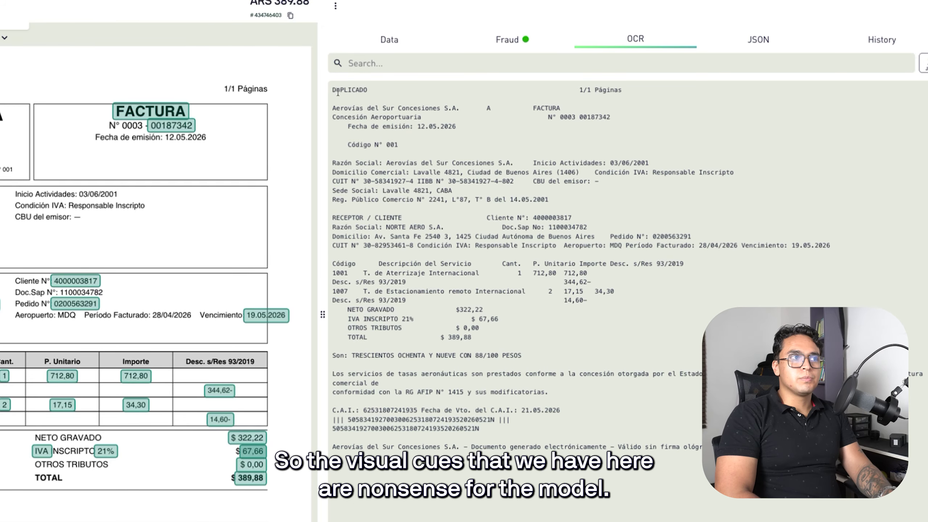
# Highlight the first section, the end and the middle of the document's OCR text in turn
pyautogui.moveTo(332, 88); pyautogui.dragTo(550, 160)
pyautogui.click(483, 154)
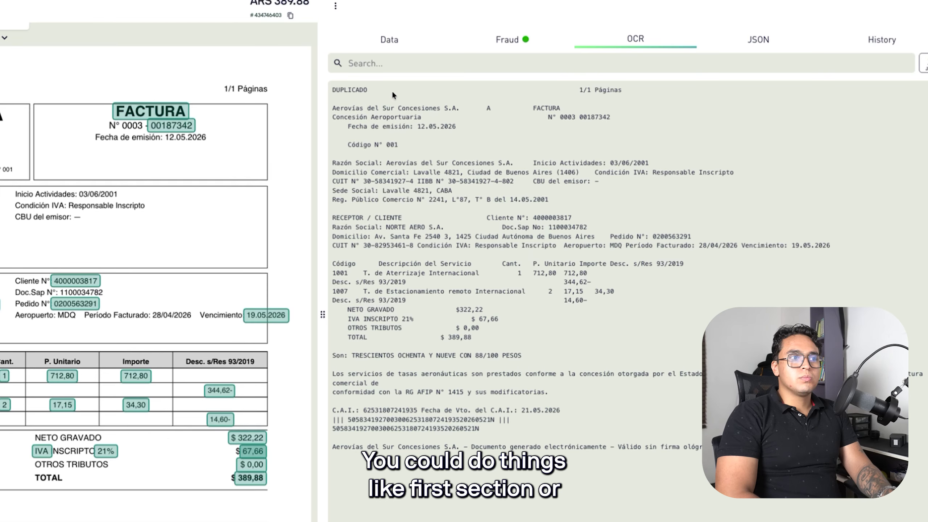
pyautogui.moveTo(332, 90); pyautogui.dragTo(460, 144)
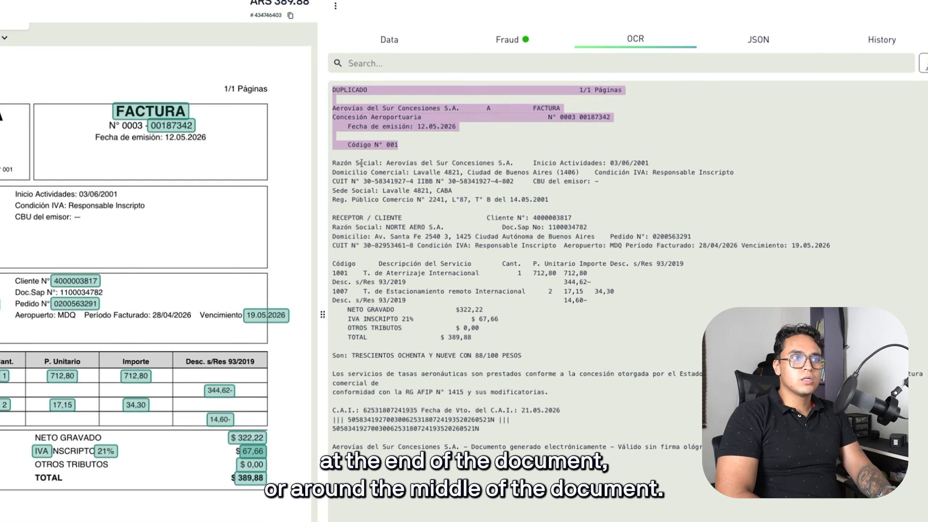
pyautogui.moveTo(336, 356); pyautogui.dragTo(695, 449)
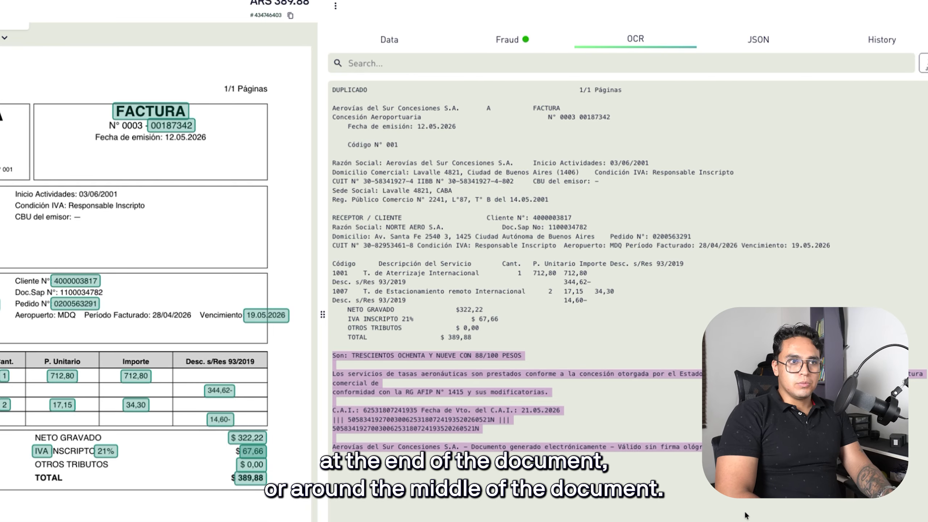
pyautogui.click(341, 208)
pyautogui.moveTo(334, 217); pyautogui.dragTo(667, 279)
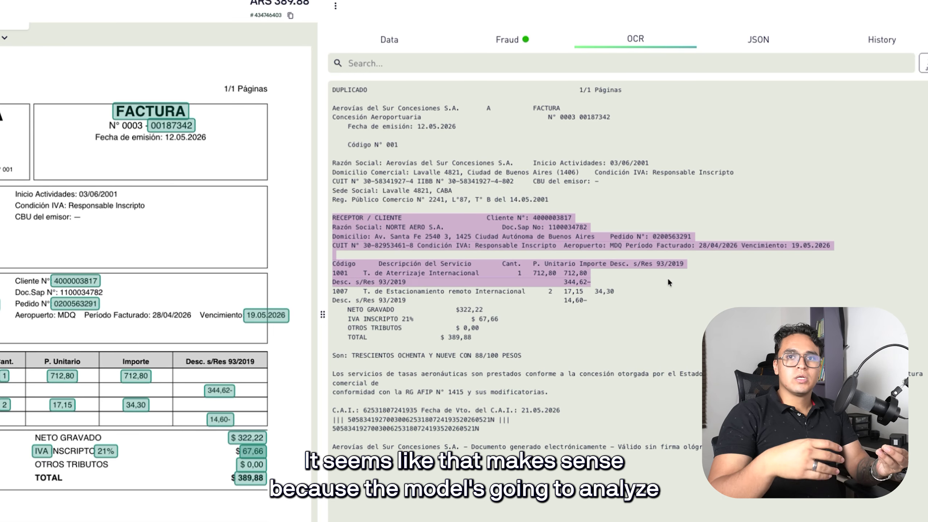
pyautogui.click(654, 294)
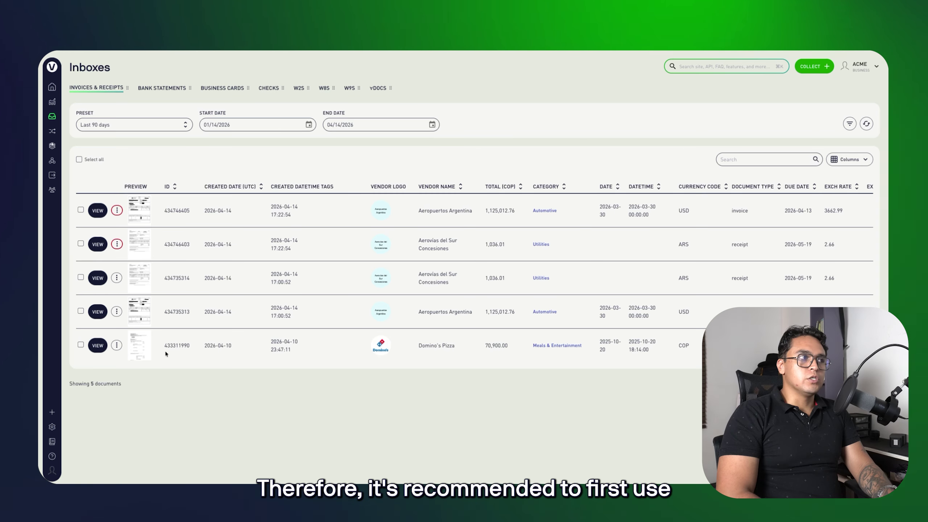
pyautogui.click(54, 131)
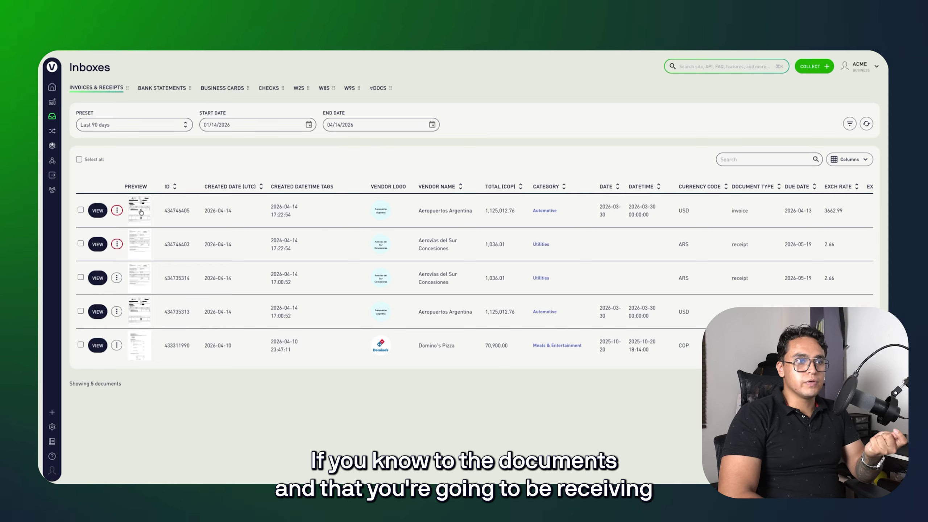
# Preview the newest Aeropuertos Argentina invoice, the original Aerovías del Sur Concesiones document and the Domino's Pizza receipt in turn to compare their layouts
pyautogui.click(141, 211)
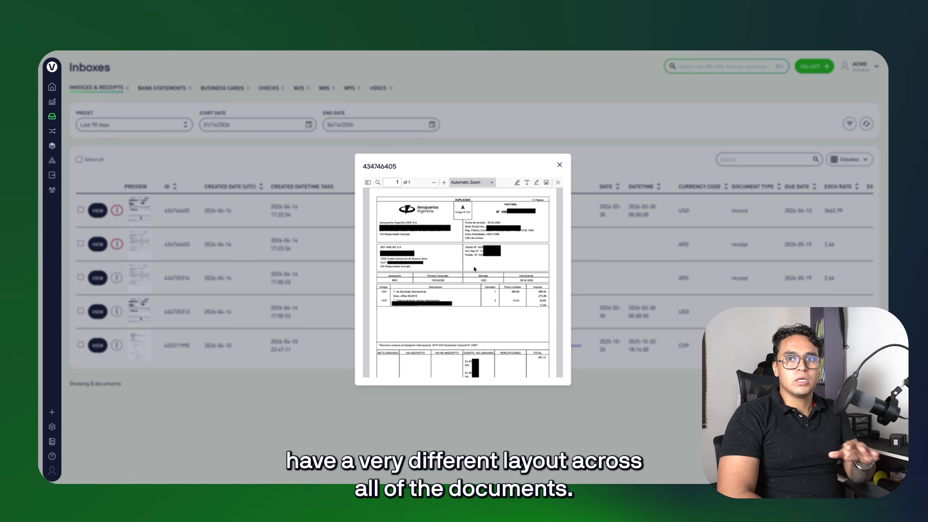
pyautogui.scroll(-3, 473, 269)
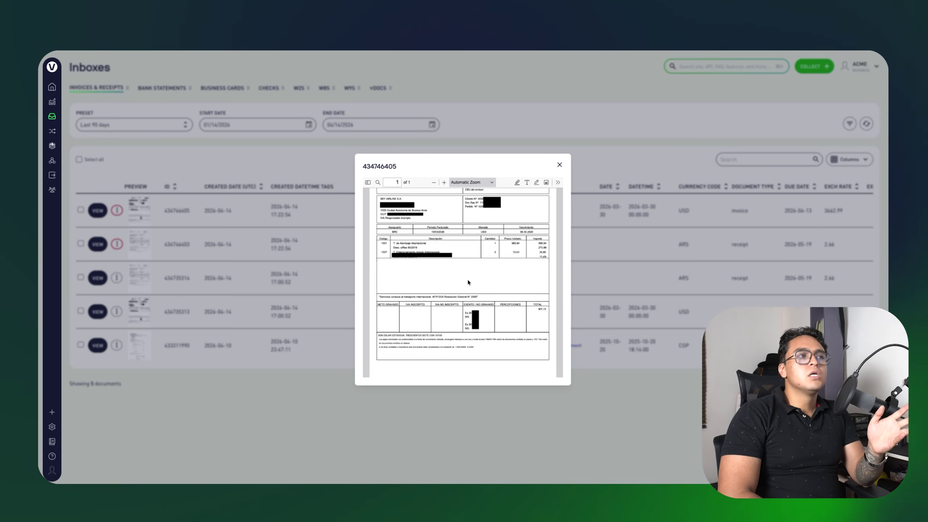
pyautogui.click(559, 165)
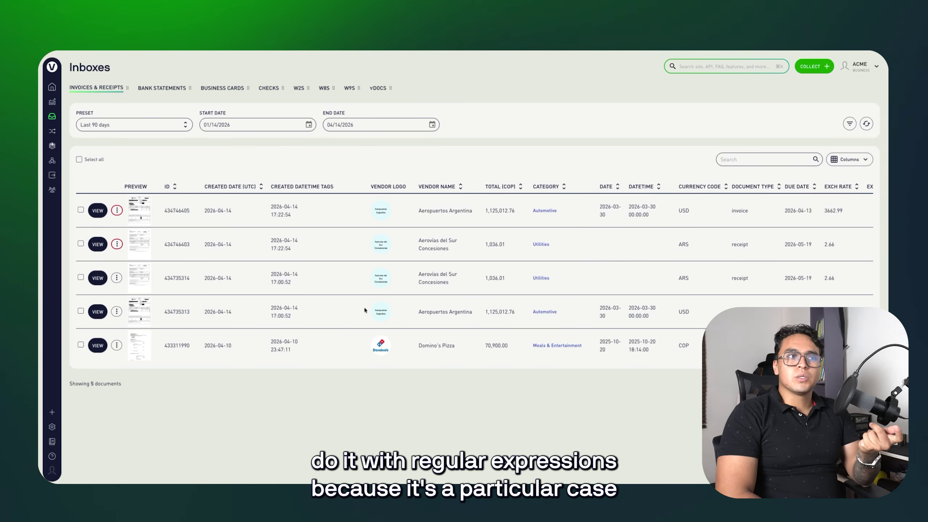
pyautogui.click(148, 279)
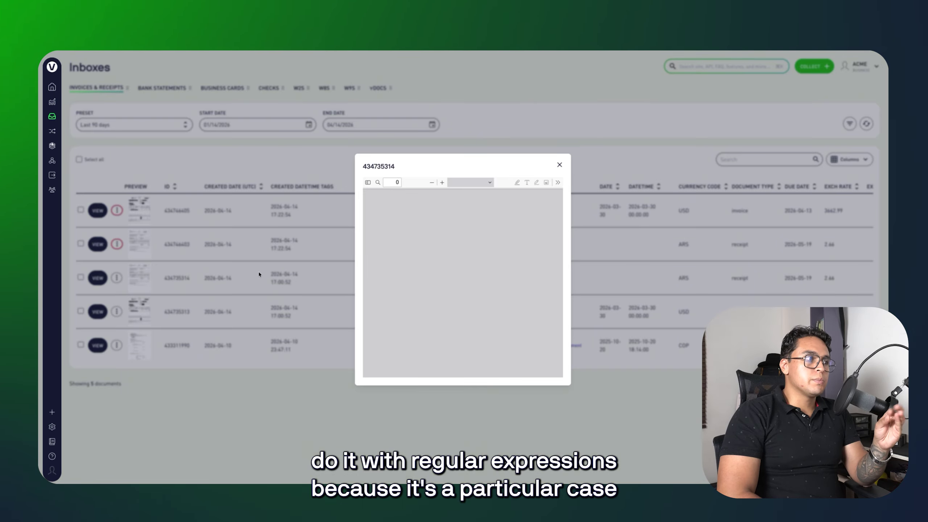
pyautogui.click(559, 165)
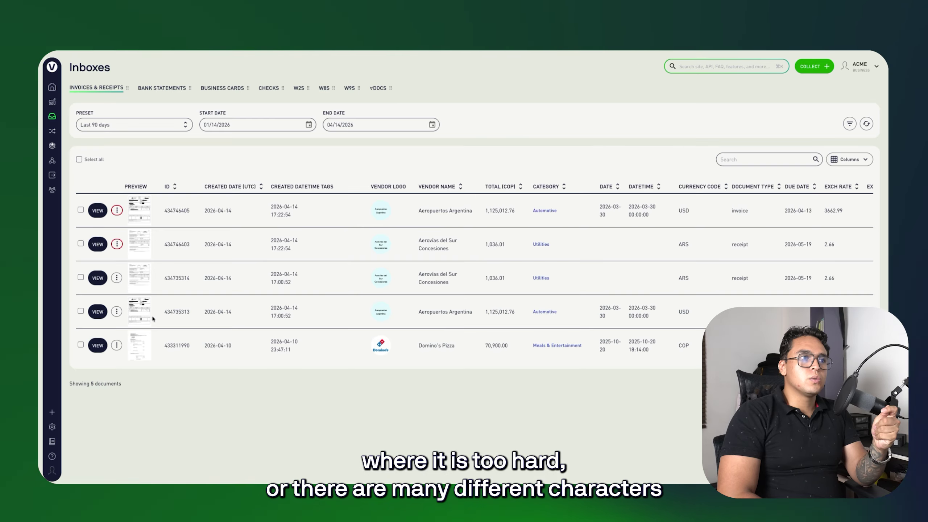
pyautogui.click(139, 345)
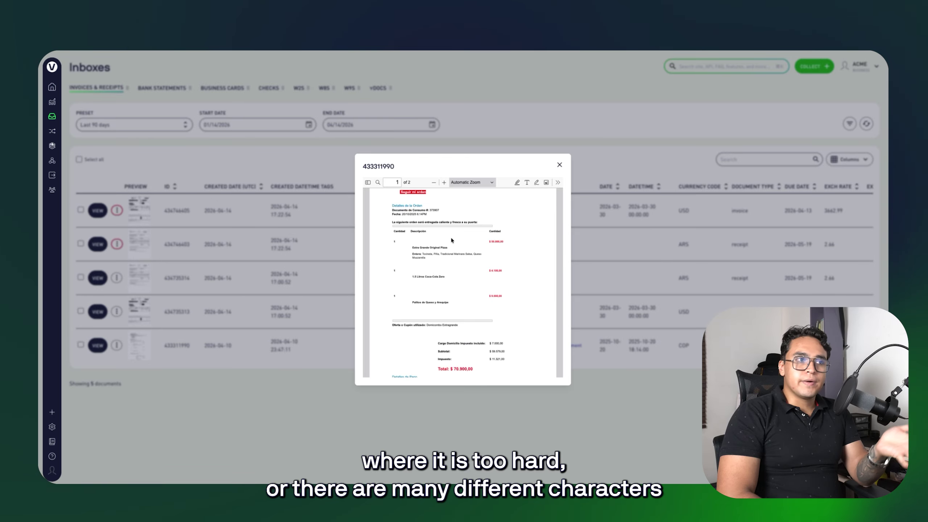
pyautogui.scroll(3, 452, 240)
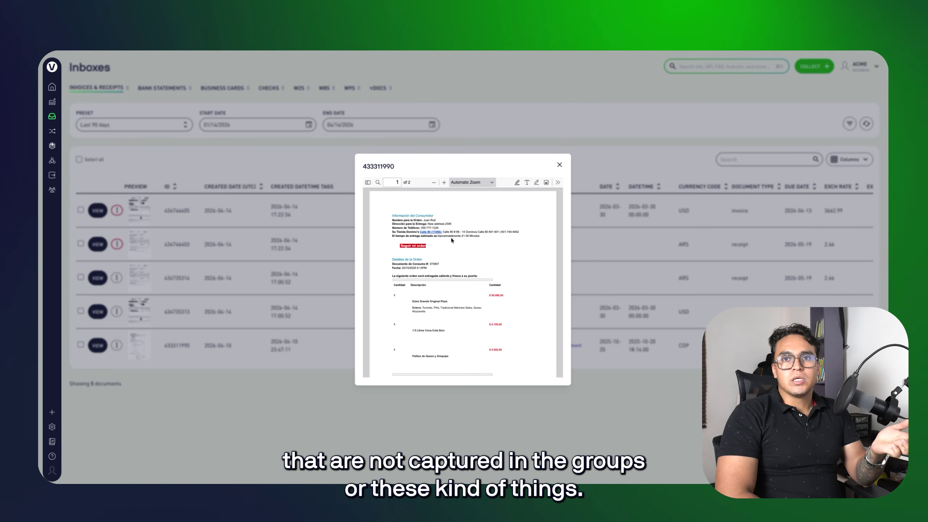